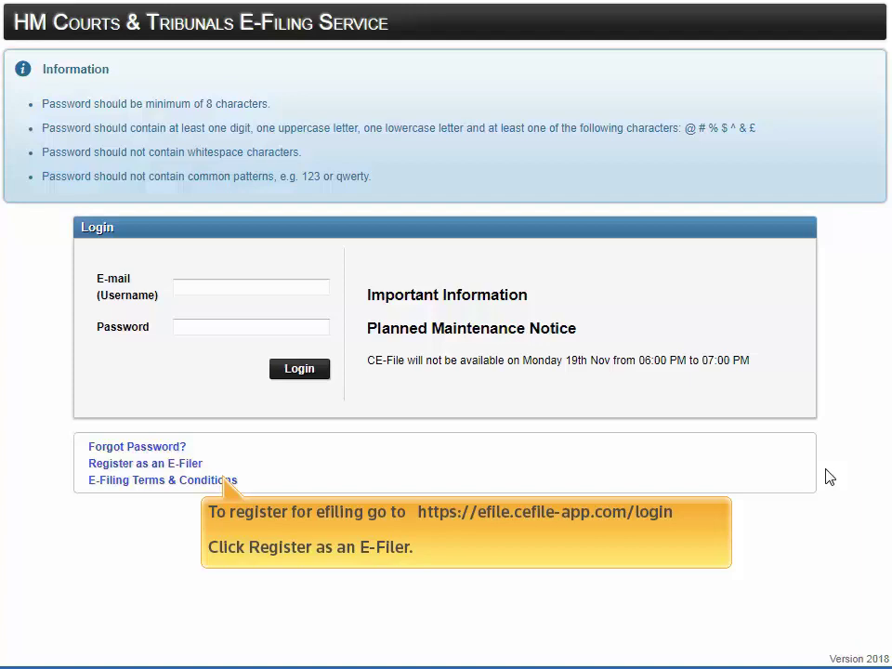
# Step: Open the E-Filer registration form and review its user account types and remaining fields
pyautogui.click(187, 464)
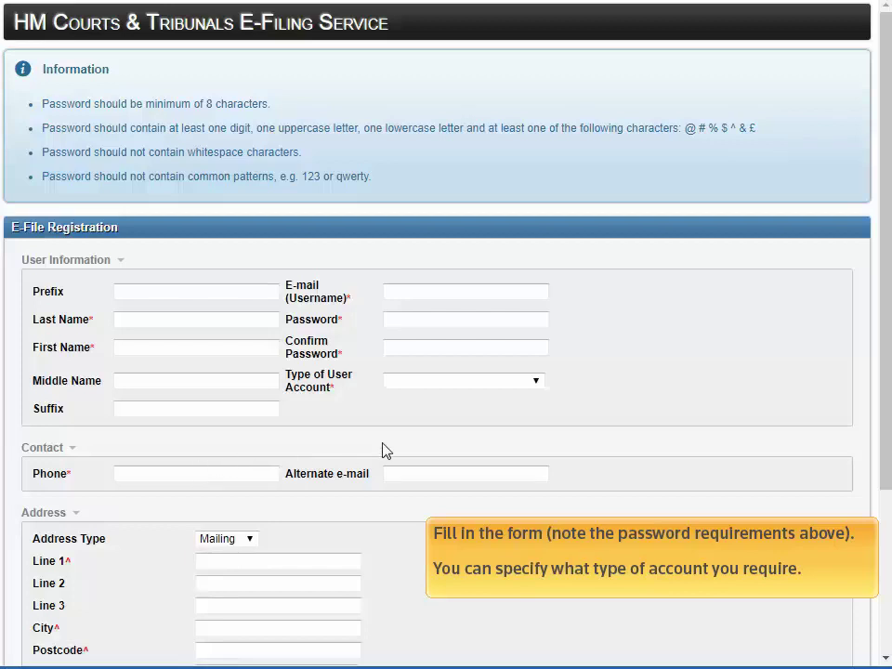
pyautogui.click(538, 384)
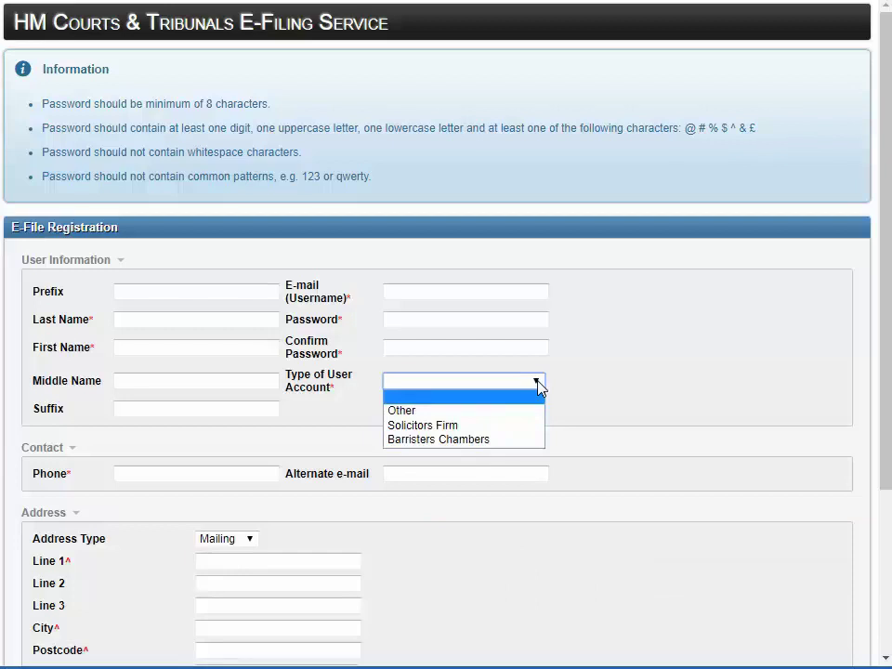
pyautogui.click(538, 384)
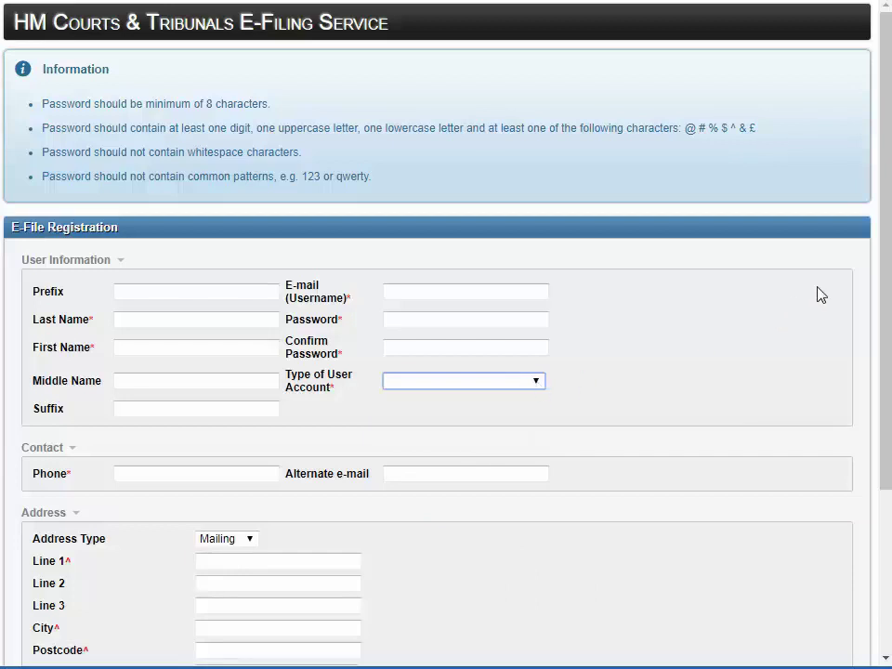
pyautogui.moveTo(884, 261); pyautogui.dragTo(885, 432)
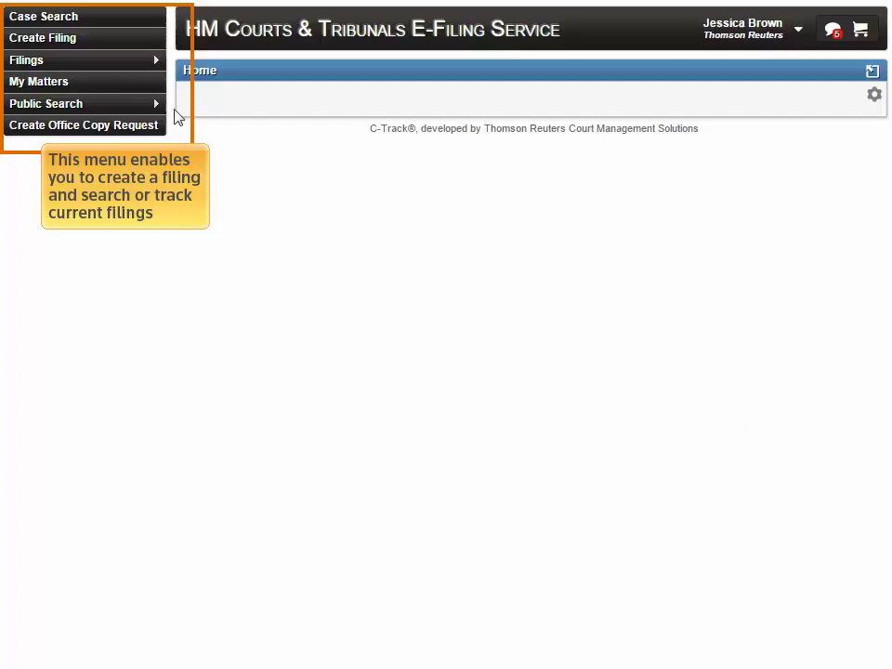
# Step: Create a filing in the Bankruptcy and Companies Court with the filing category New Case
pyautogui.click(125, 51)
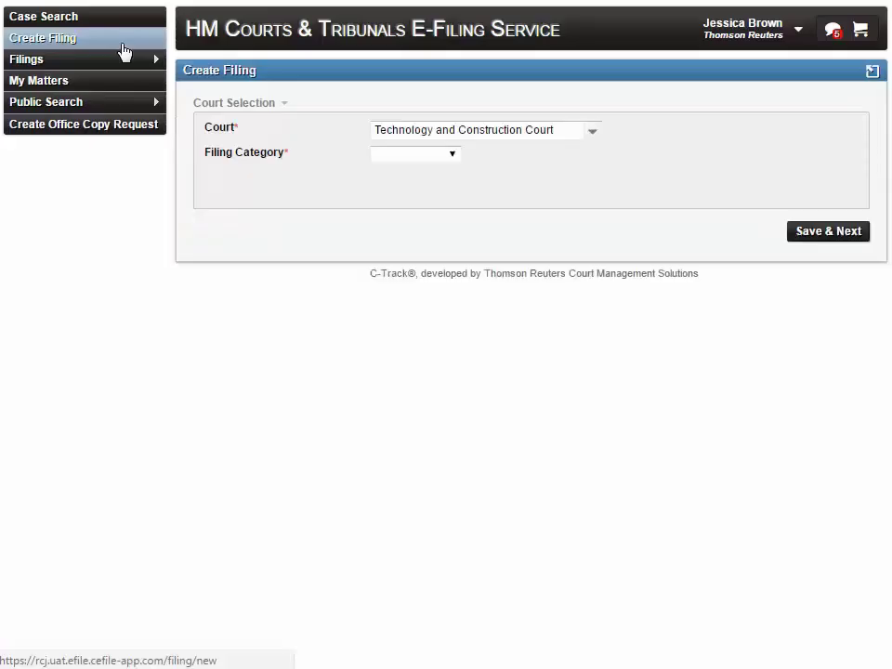
pyautogui.click(595, 133)
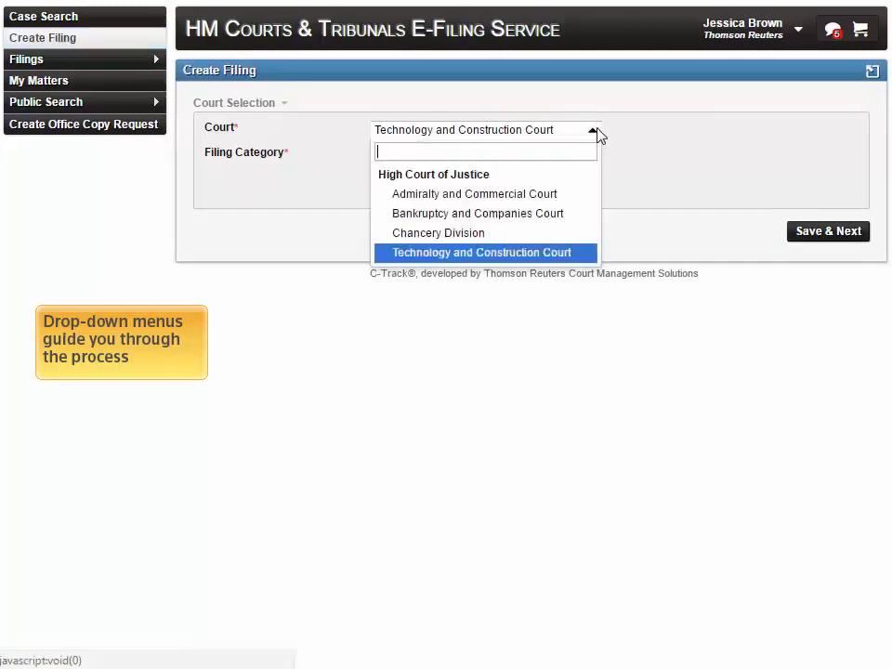
pyautogui.click(540, 214)
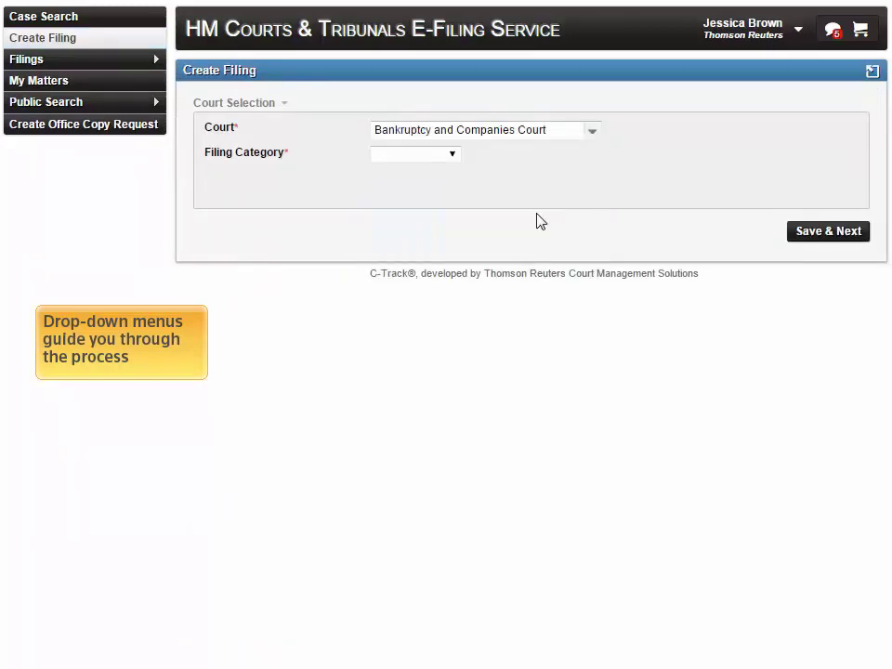
pyautogui.click(452, 156)
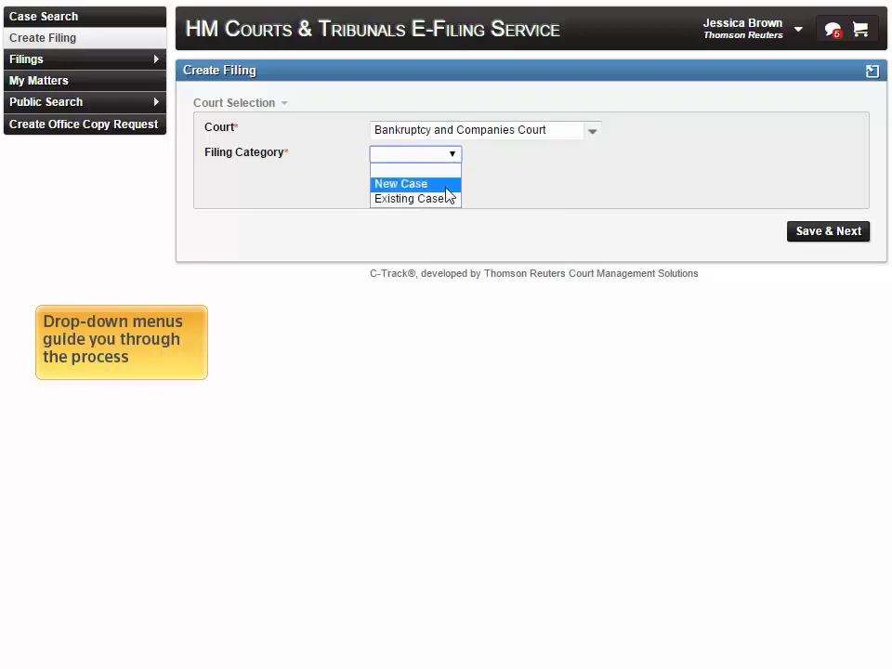
pyautogui.click(446, 186)
# Step: Enter matter number 00004567 and set the case category to Bankruptcy, type to Application and subtype to Interim Order
pyautogui.click(434, 252)
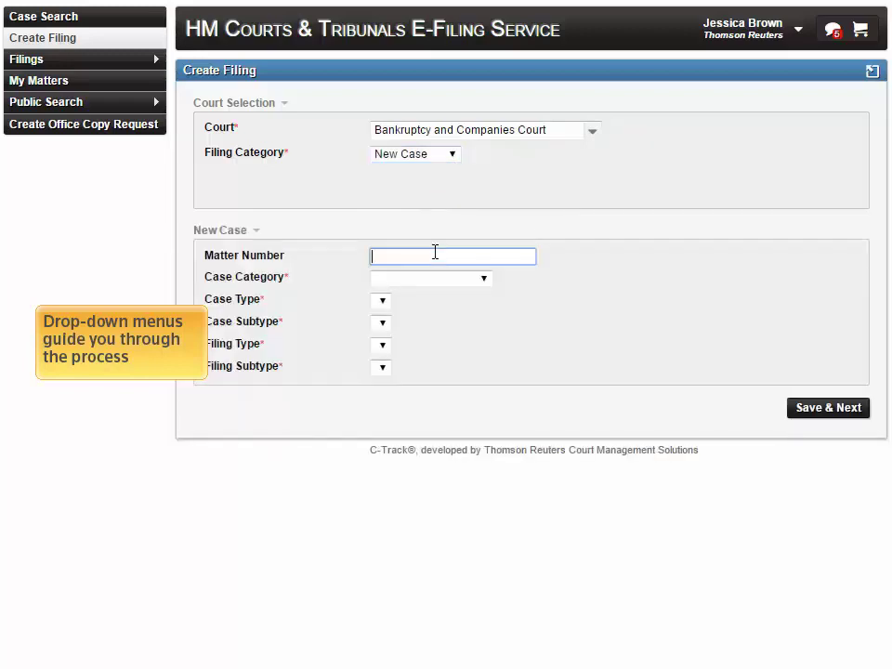
pyautogui.write('00004567')
pyautogui.click(443, 282)
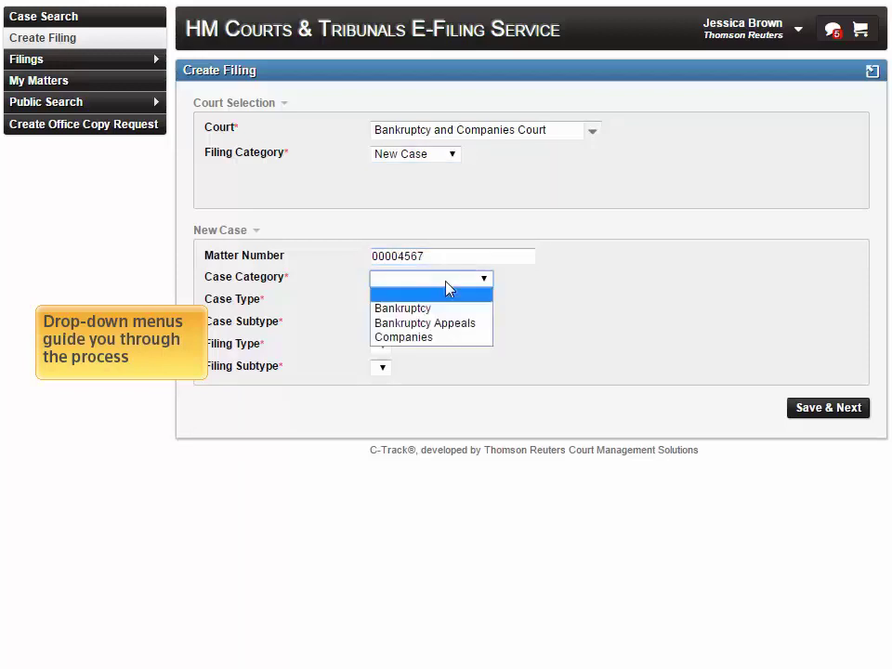
pyautogui.click(443, 308)
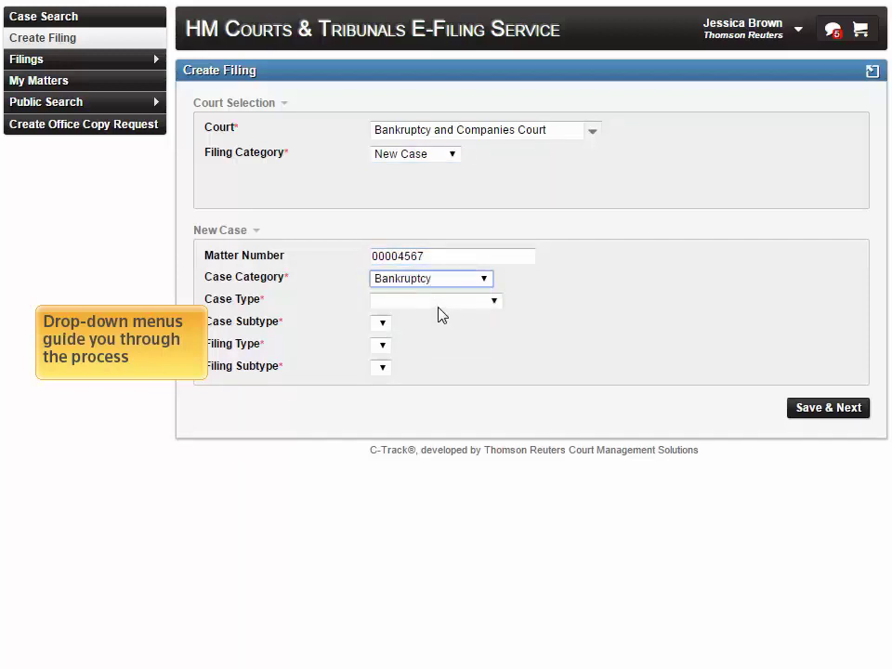
pyautogui.click(439, 305)
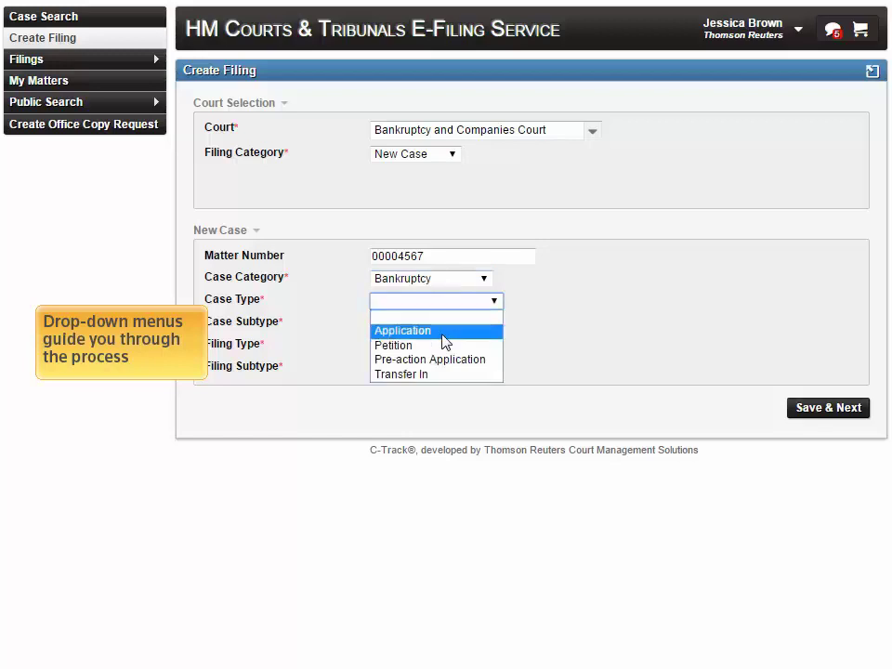
pyautogui.click(442, 334)
pyautogui.click(456, 326)
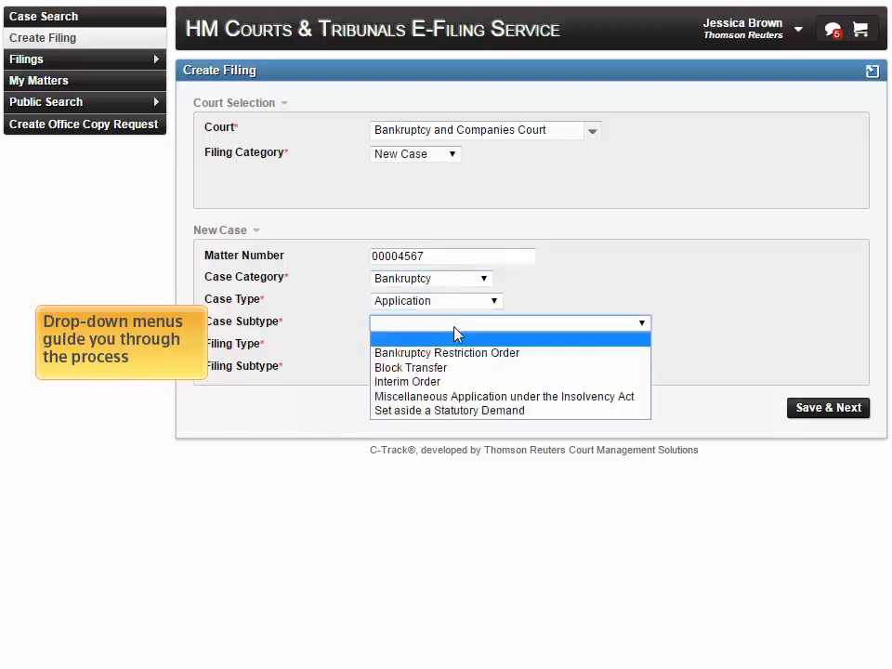
pyautogui.click(454, 381)
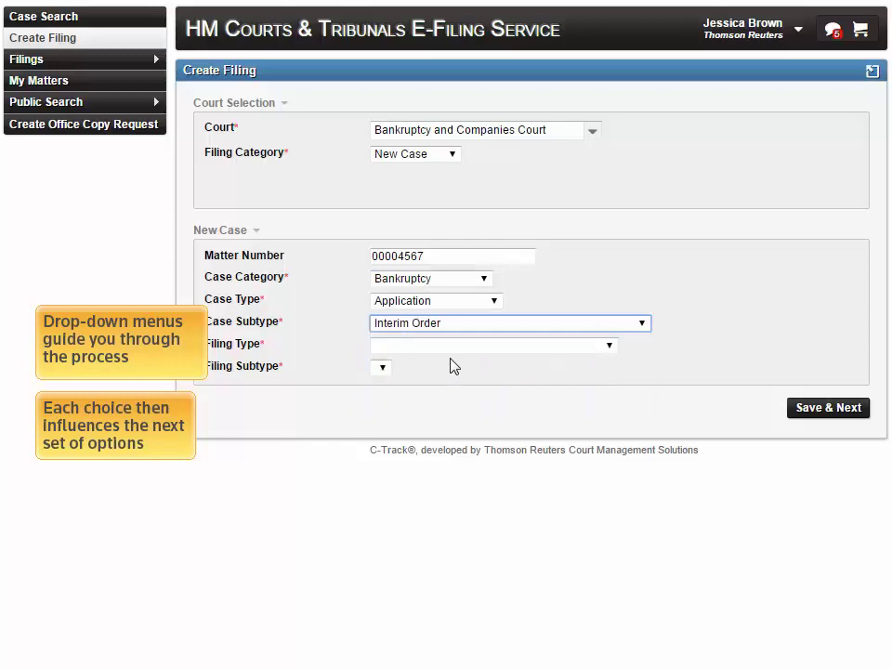
# Step: Set the filing type to Filing with subtype Appeal Form, and save the new case details
pyautogui.click(458, 347)
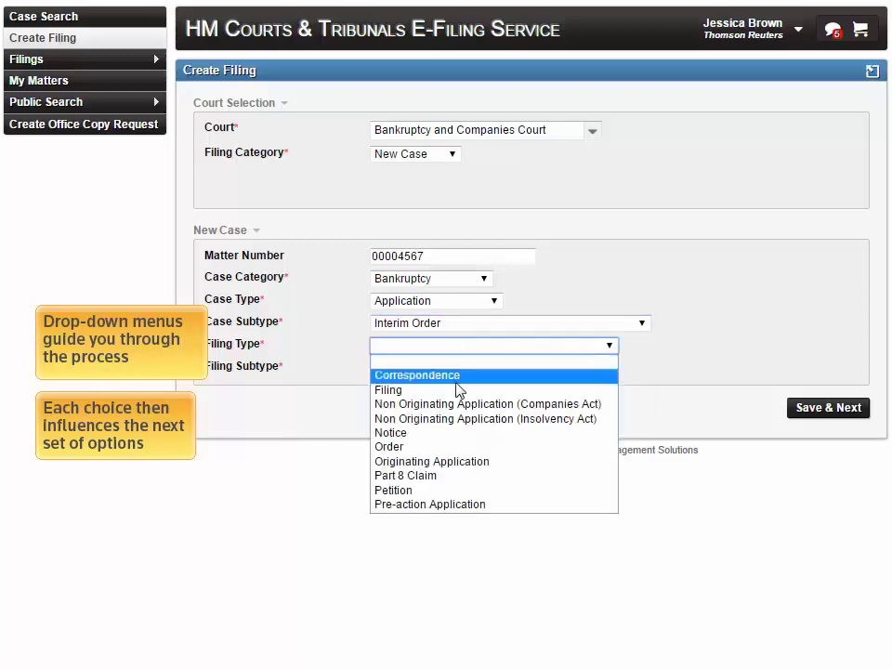
pyautogui.click(456, 391)
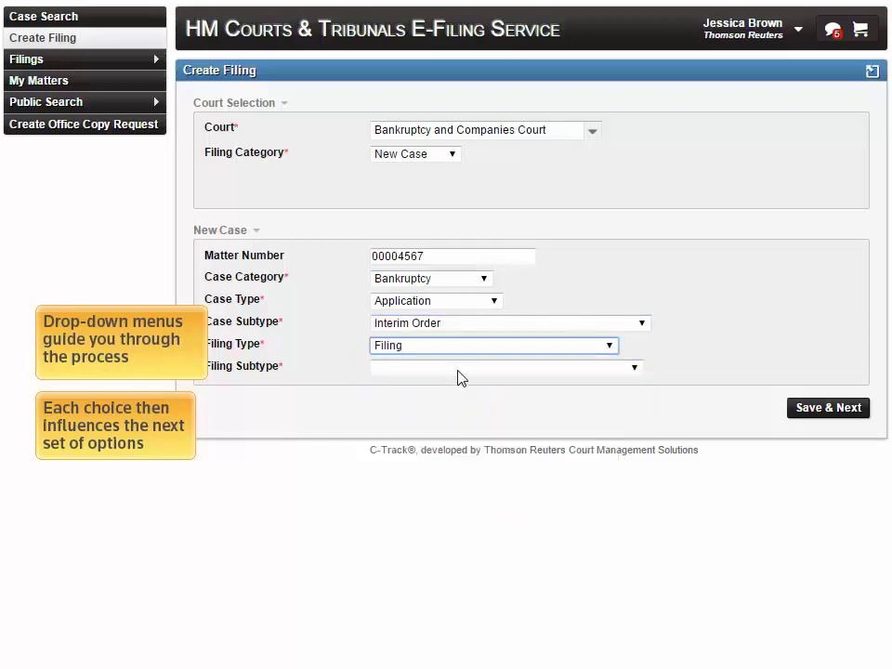
pyautogui.click(460, 371)
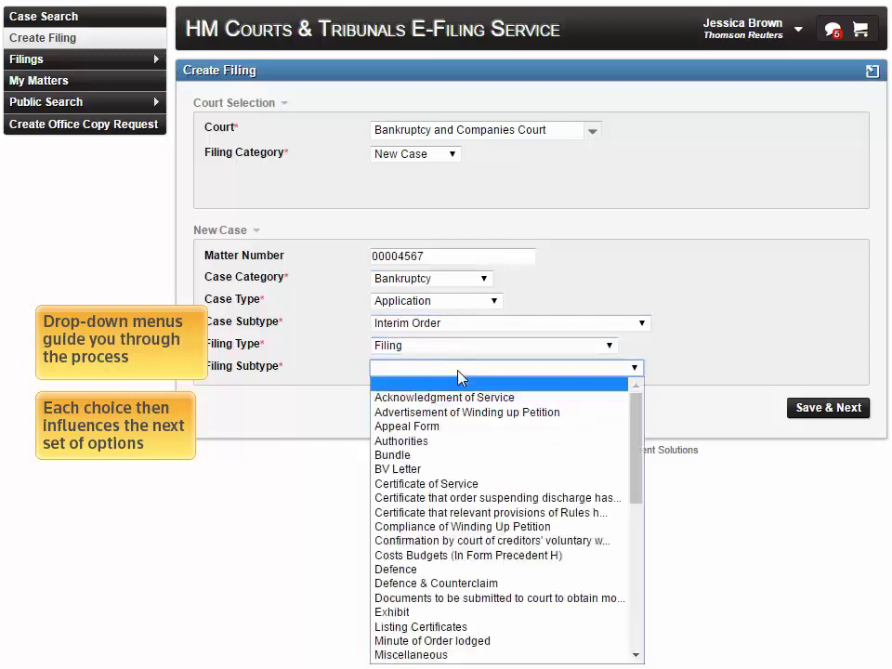
pyautogui.click(455, 427)
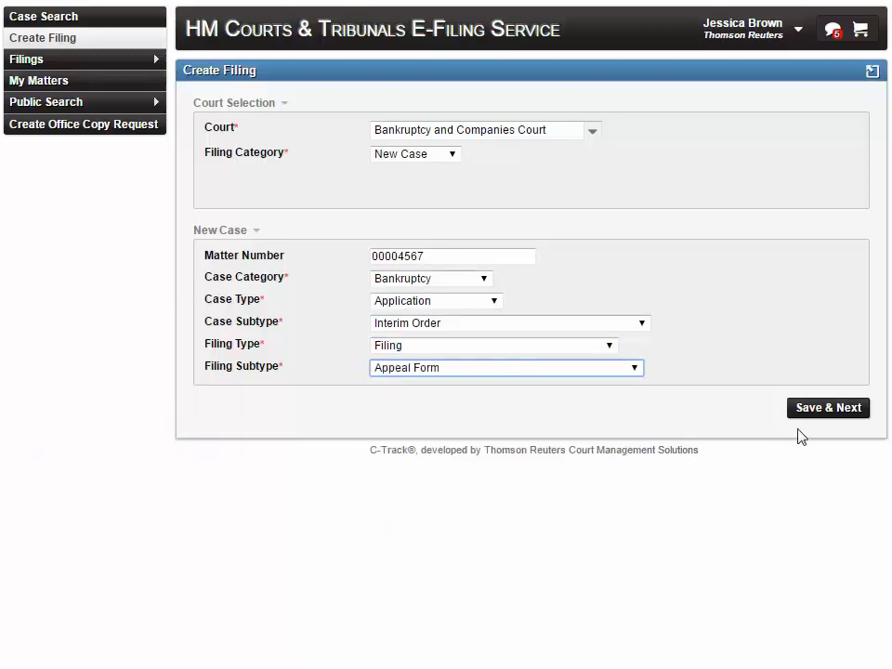
pyautogui.click(817, 414)
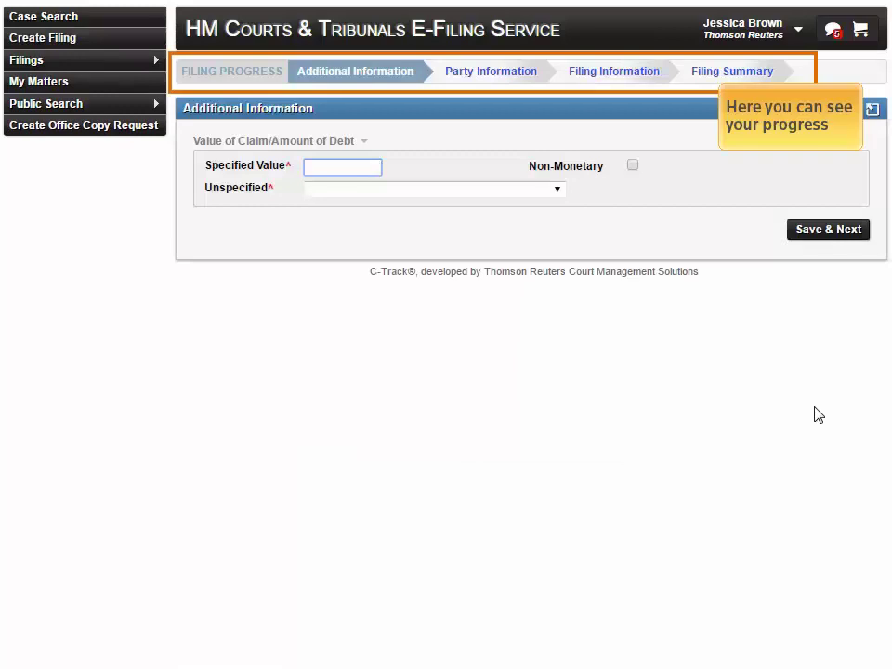
# Step: Set the unspecified claim value to "Over £3,000 but not exceeding £5,000" and save it
pyautogui.click(557, 190)
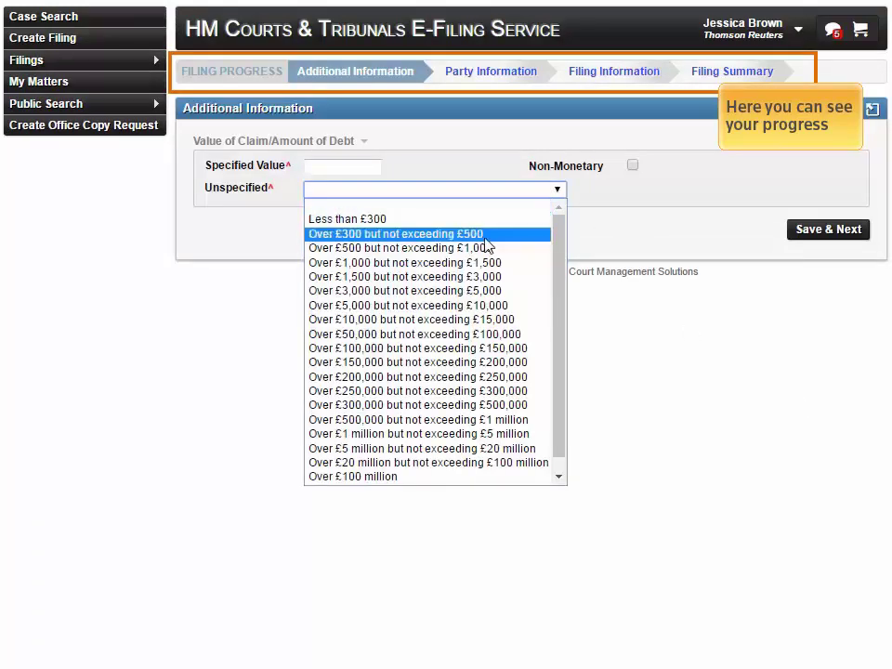
pyautogui.click(482, 299)
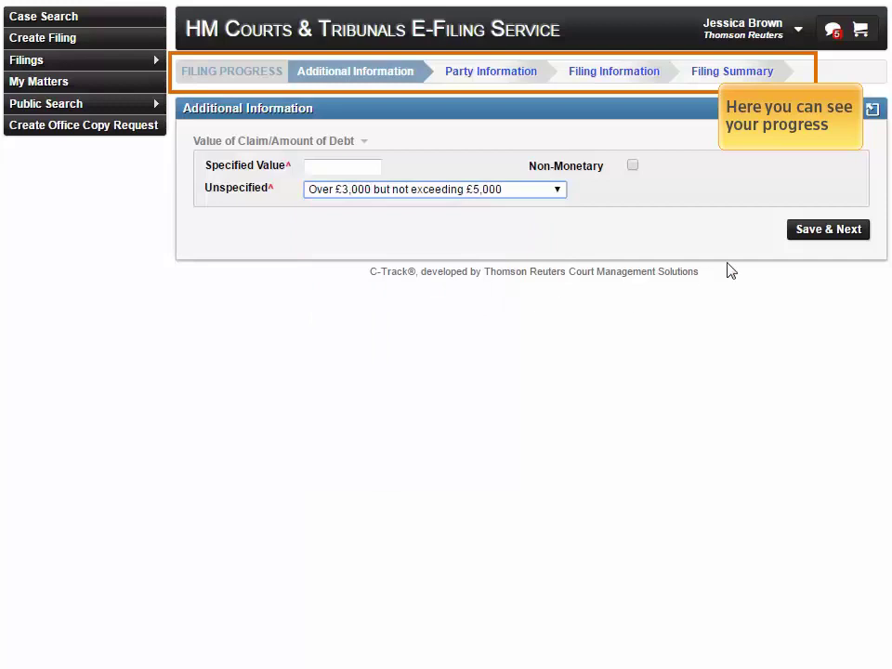
pyautogui.click(805, 232)
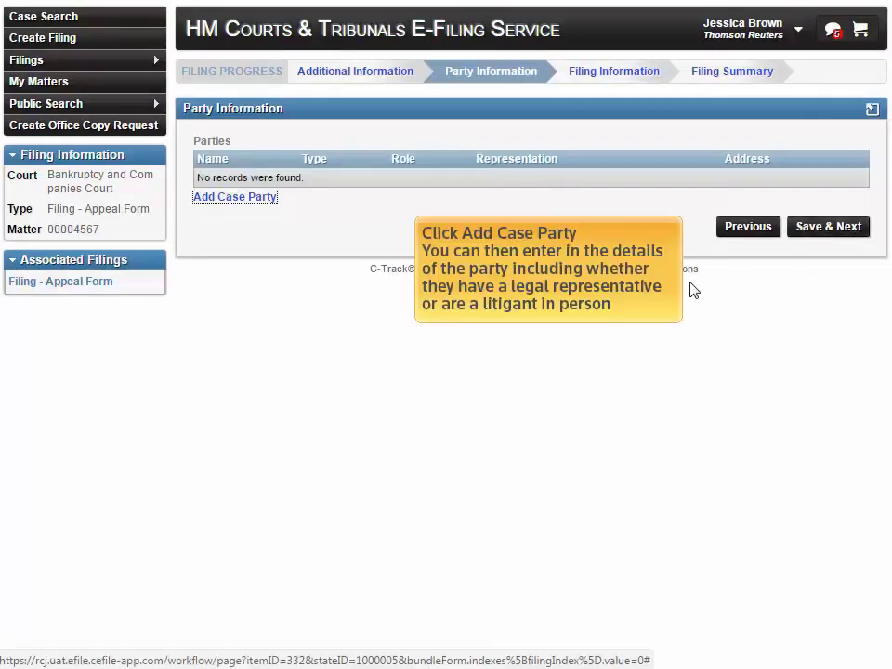
# Step: Add a case party with role Applicant, representation Litigant in person and type Organisation
pyautogui.click(246, 197)
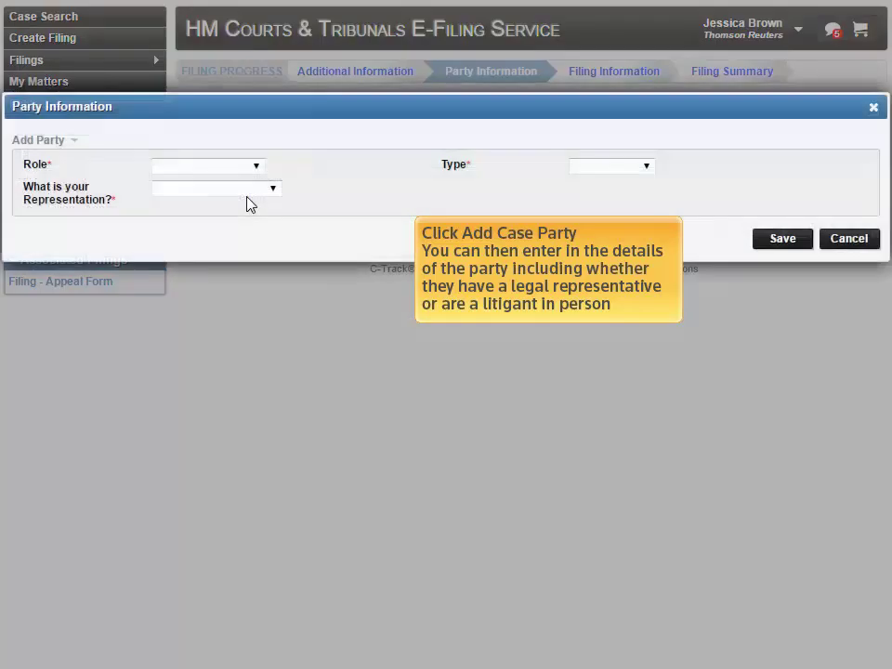
pyautogui.click(251, 169)
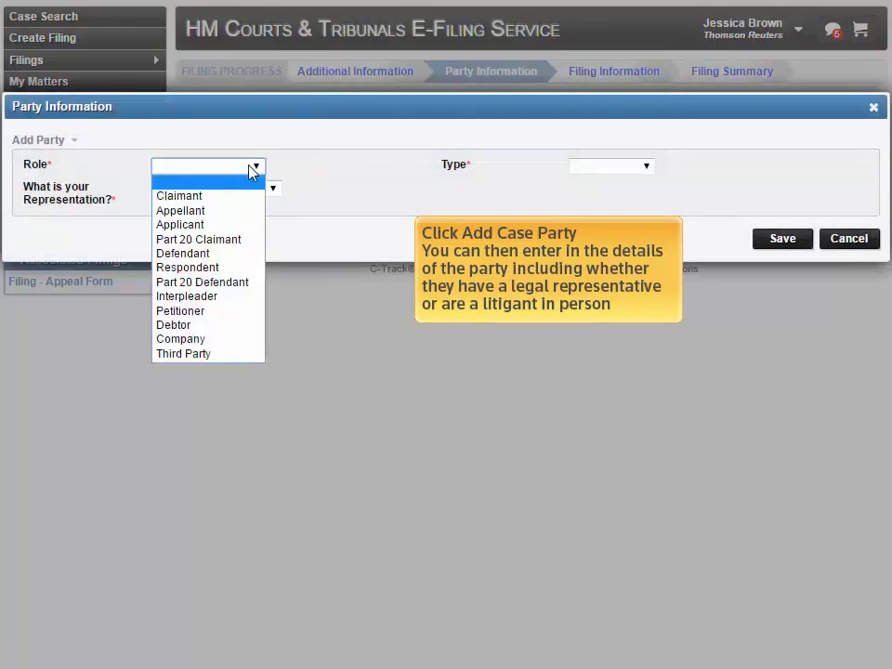
pyautogui.click(228, 228)
pyautogui.click(241, 195)
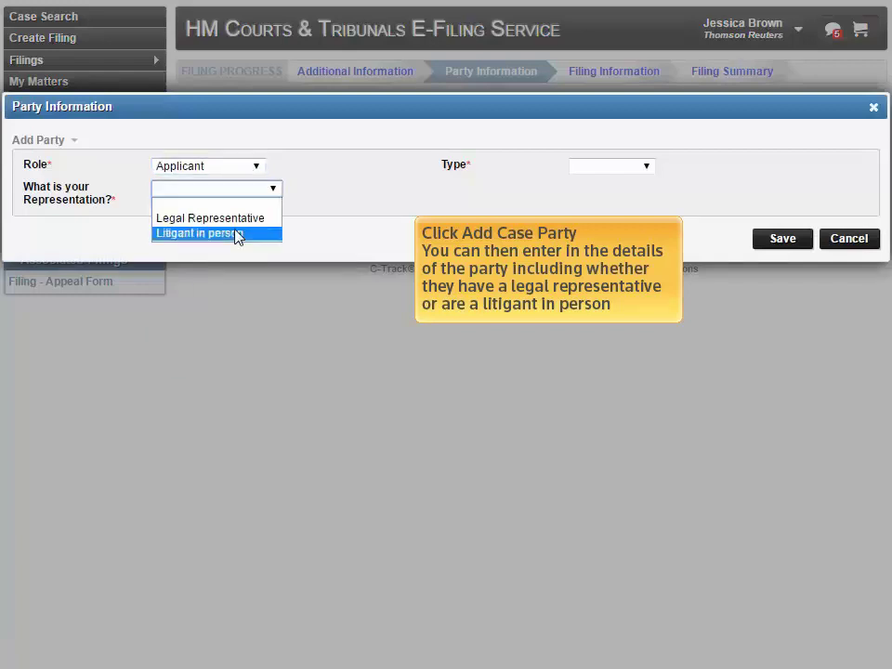
pyautogui.click(237, 233)
pyautogui.click(623, 168)
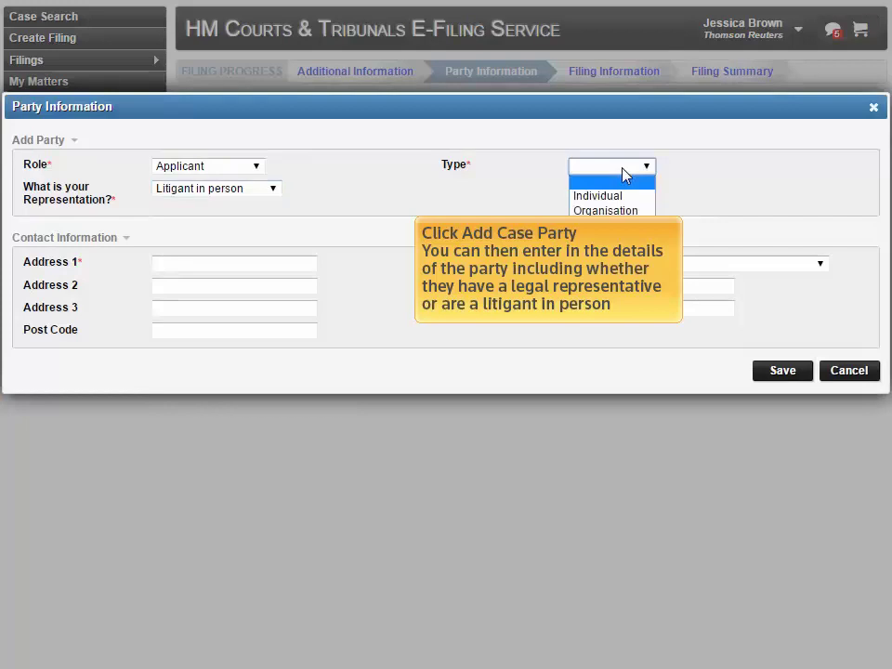
pyautogui.click(614, 209)
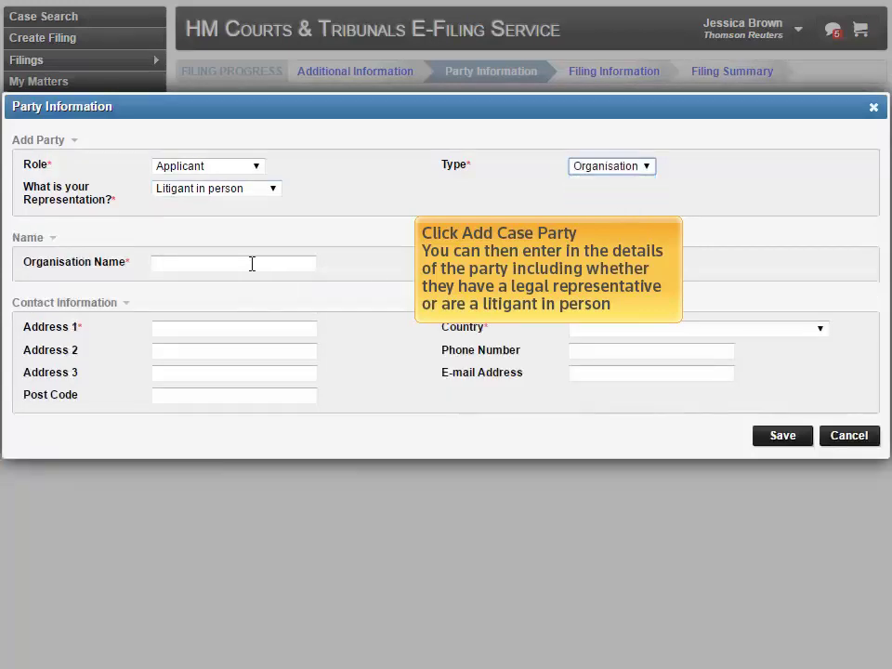
# Step: Name the organisation Water Company, fill in its first address line, set the country to England and save the party
pyautogui.click(251, 263)
pyautogui.write('W')
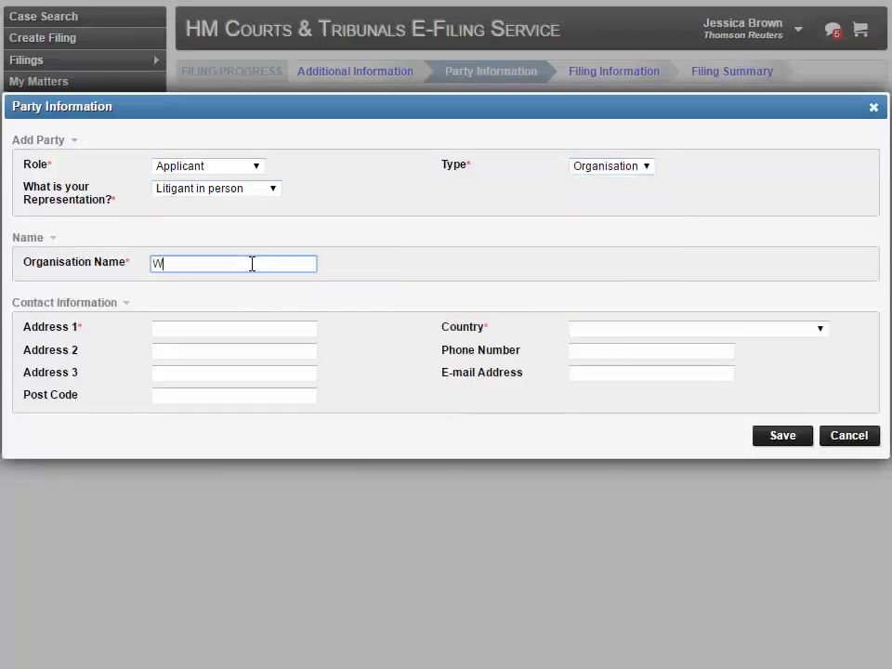
pyautogui.write('ater Company')
pyautogui.click(186, 327)
pyautogui.write('1')
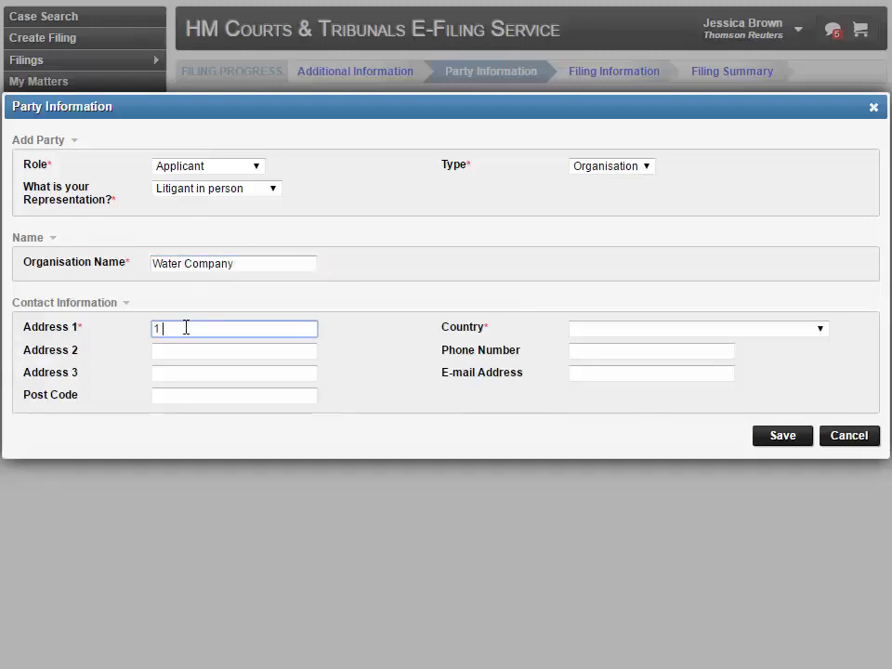
pyautogui.write(' Monopoly Road')
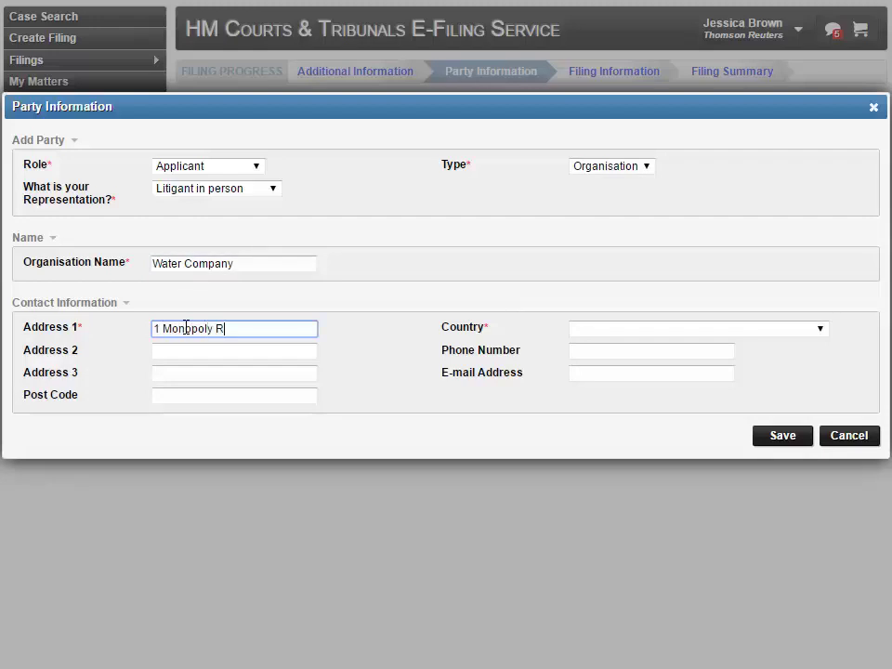
pyautogui.click(601, 331)
pyautogui.click(601, 359)
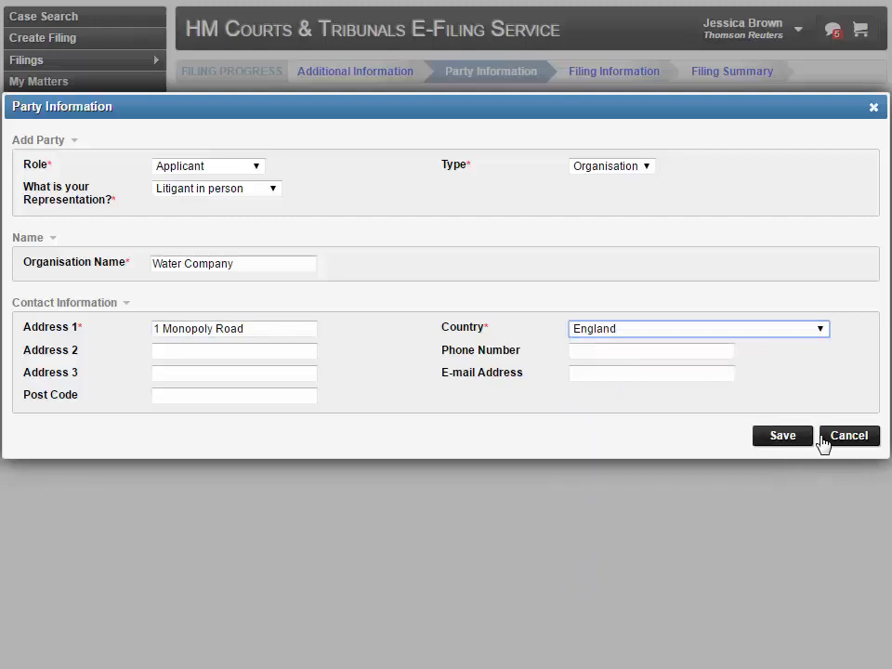
pyautogui.click(781, 436)
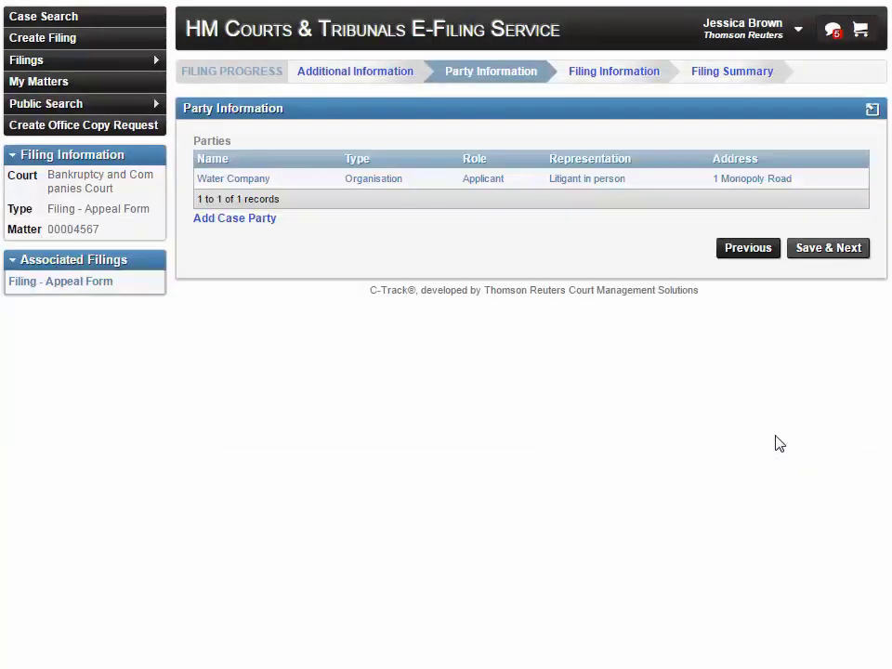
# Step: Save the party information, mark the filing as made on behalf of Water Company and attach n1-eng.pdf as its document
pyautogui.click(826, 250)
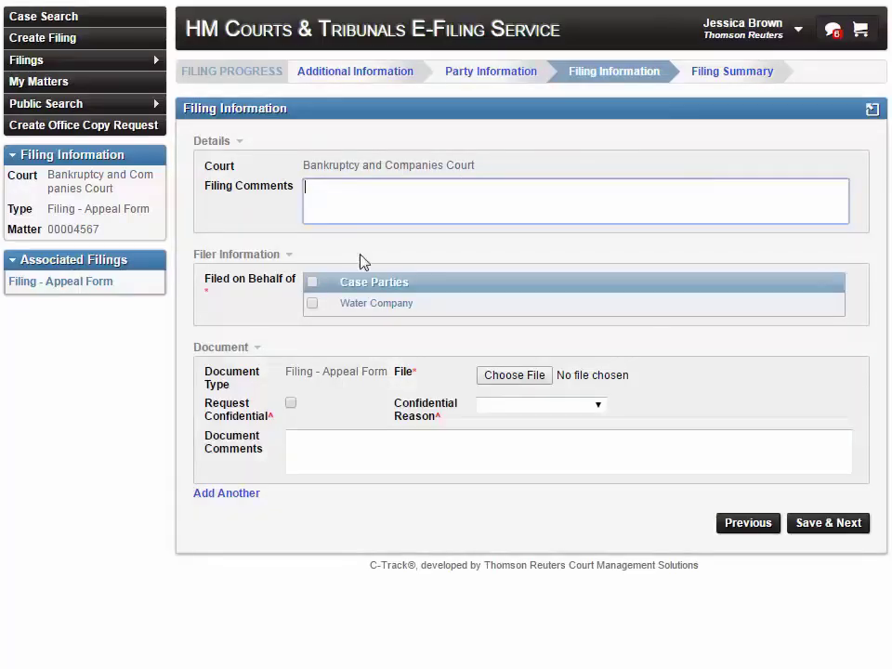
pyautogui.click(313, 304)
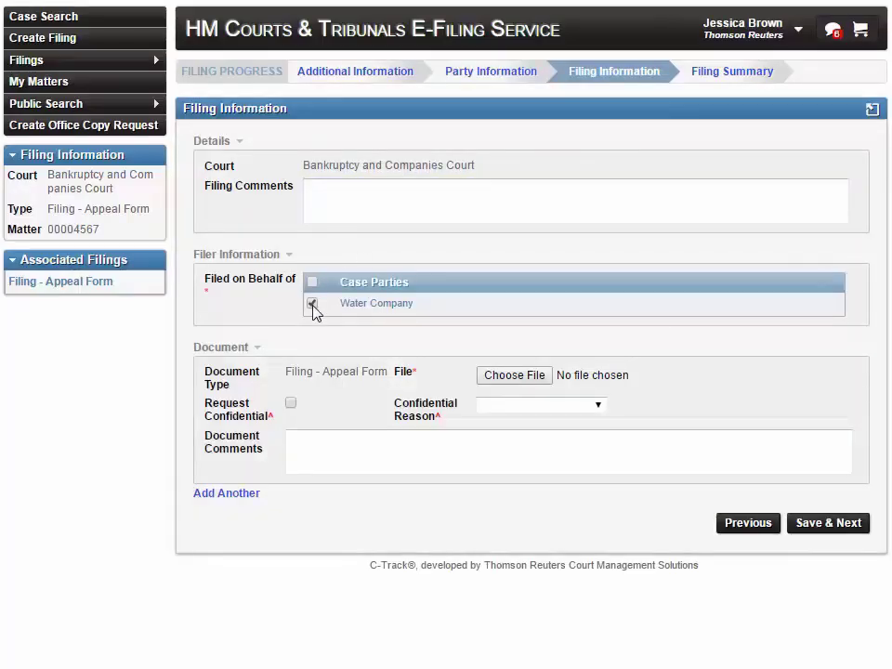
pyautogui.click(542, 383)
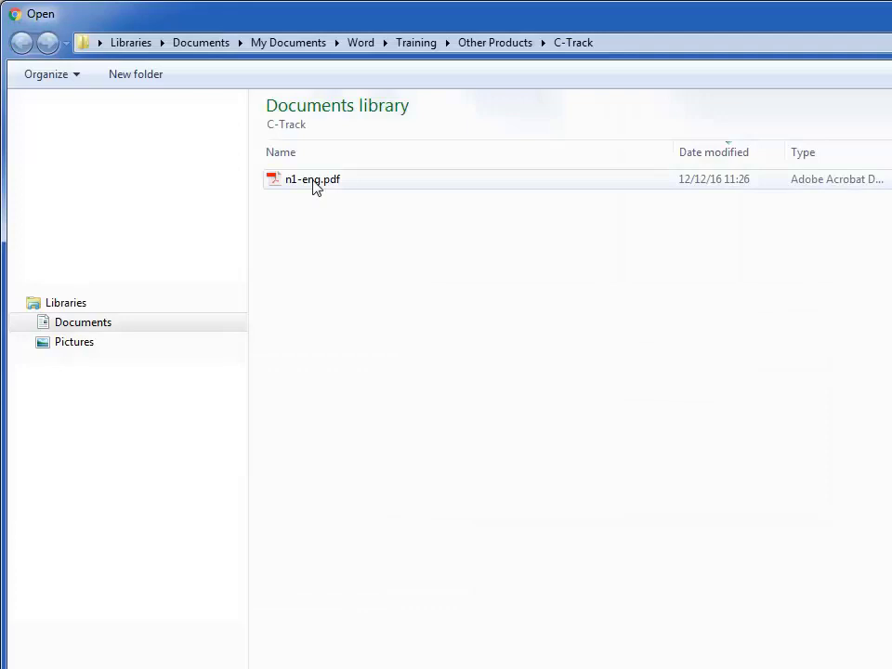
pyautogui.click(314, 186)
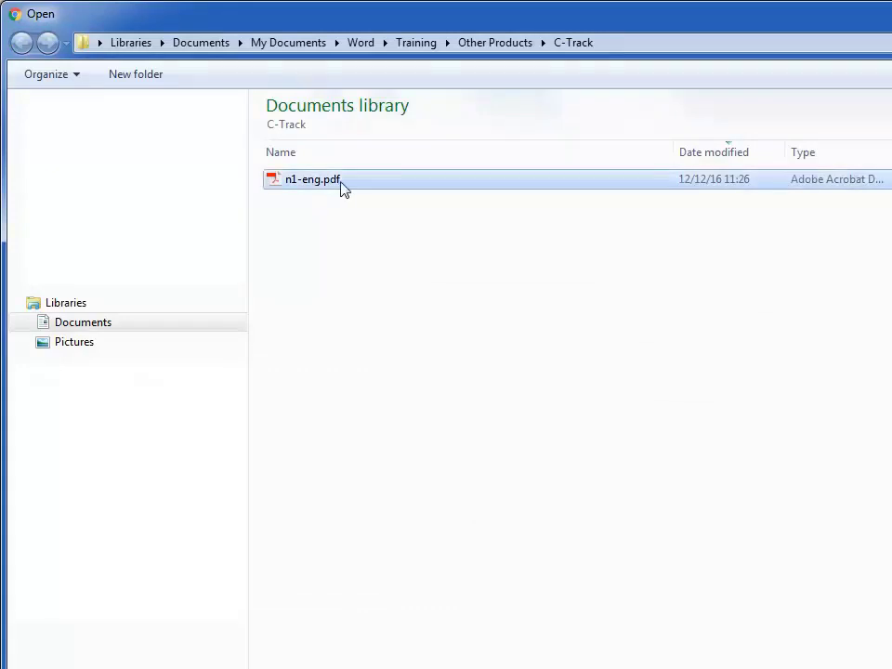
pyautogui.doubleClick(343, 186)
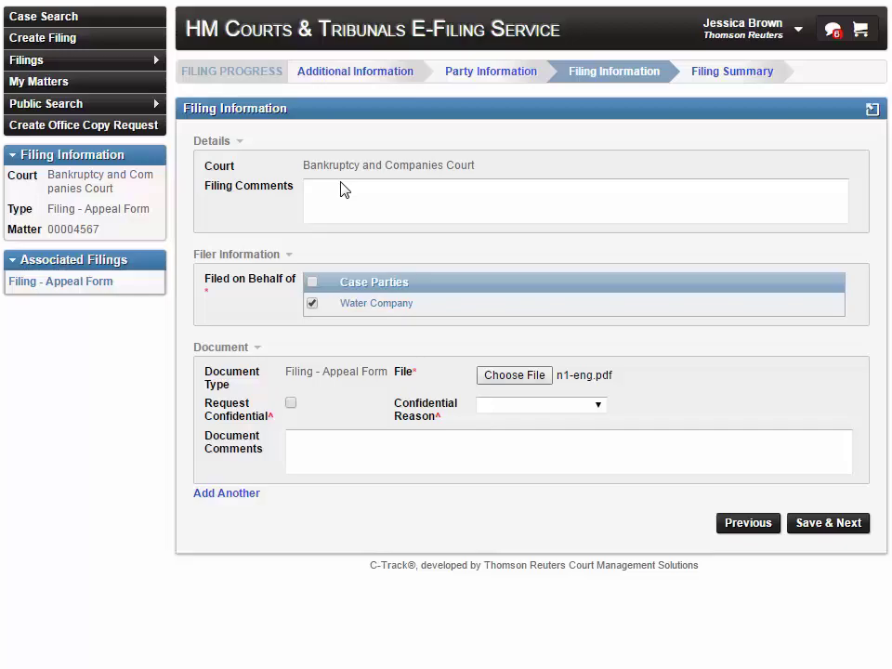
# Step: Save the filing information, add the Appeal Form filing to the basket and submit it
pyautogui.click(808, 525)
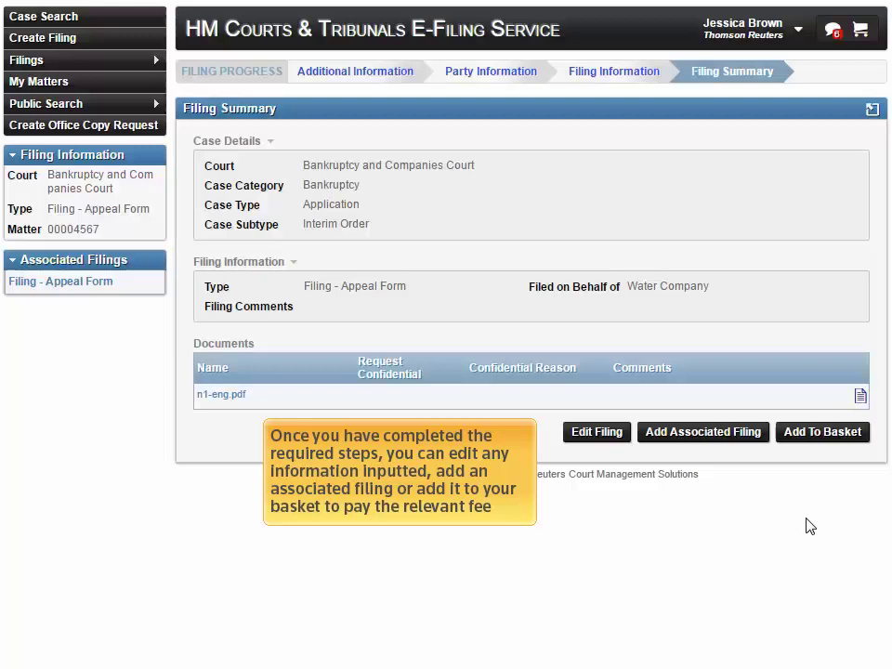
pyautogui.click(822, 433)
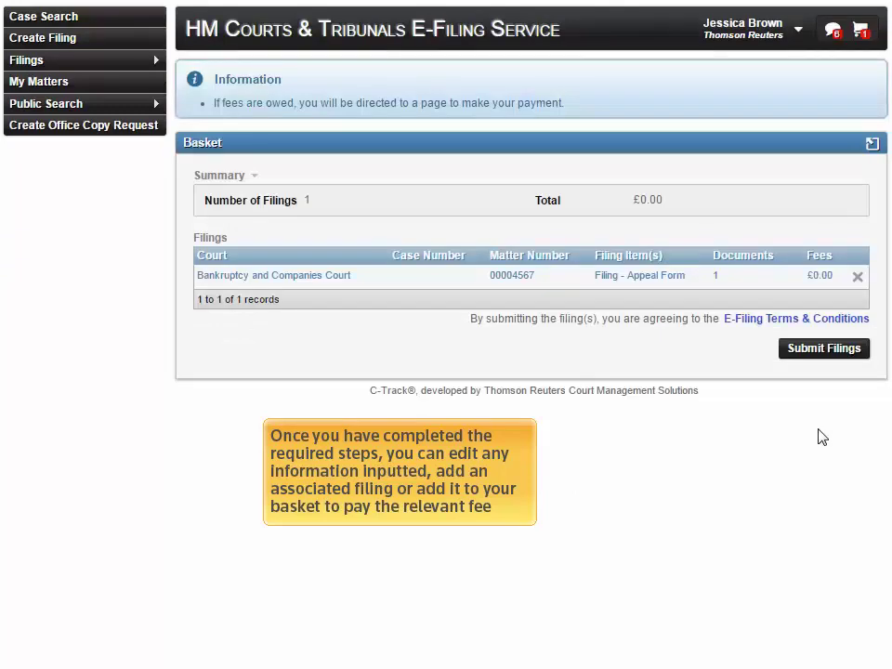
pyautogui.click(824, 349)
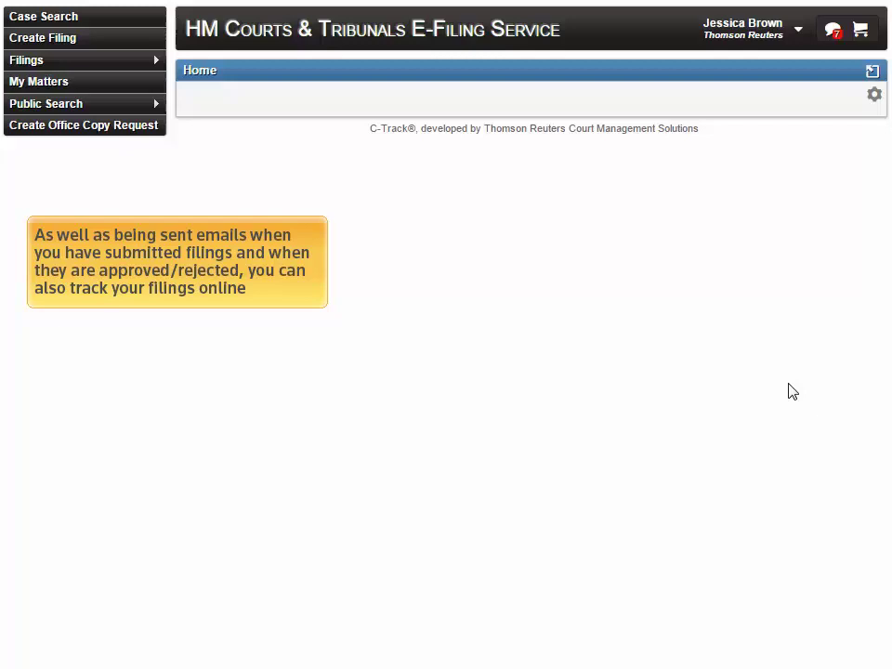
# Step: View the newest Filing Submission notification in full and return to the Home page
pyautogui.click(832, 33)
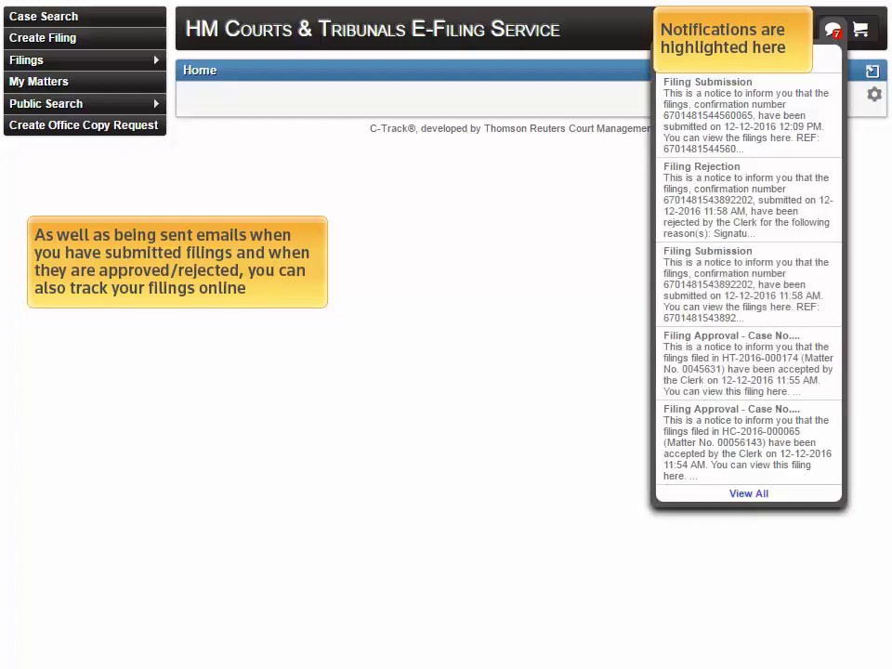
pyautogui.click(732, 123)
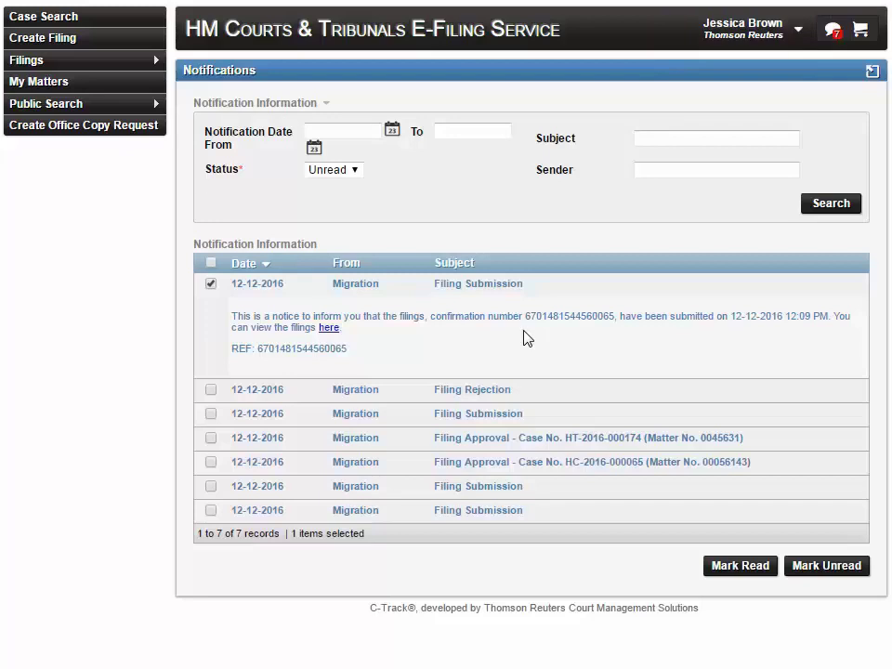
pyautogui.click(327, 41)
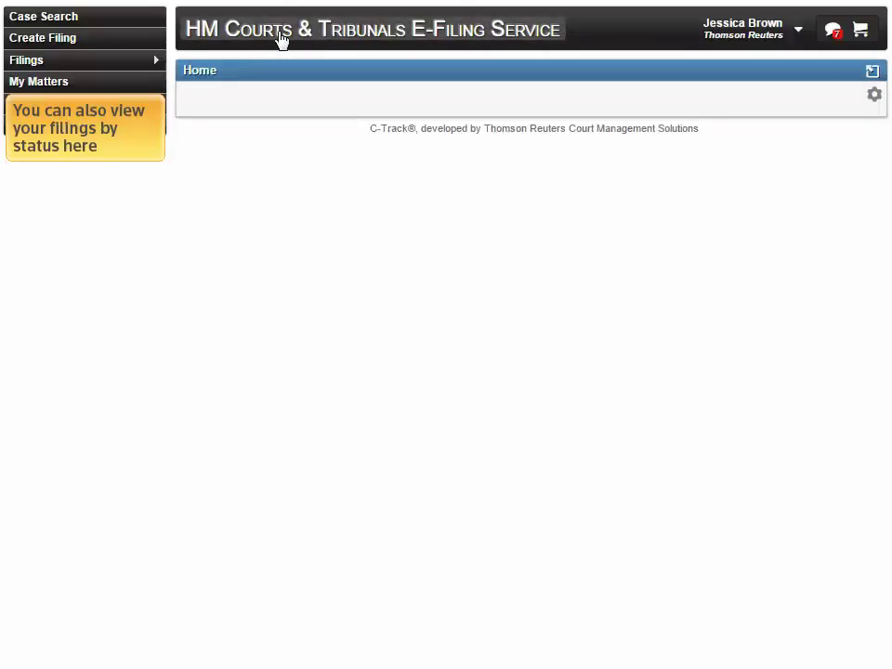
# Step: View the queue of submitted filings and return to the Home page
pyautogui.moveTo(146, 68)
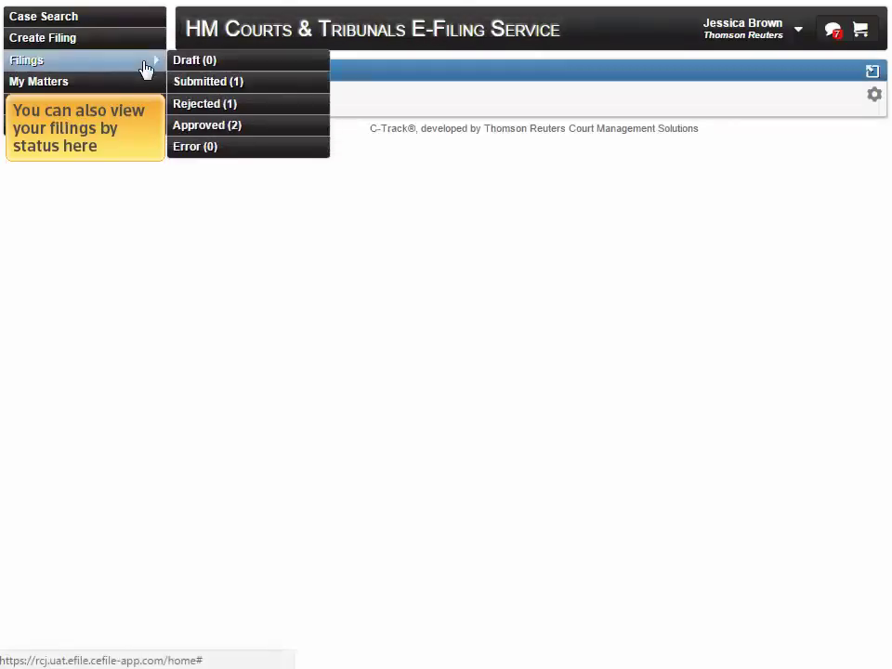
pyautogui.click(215, 83)
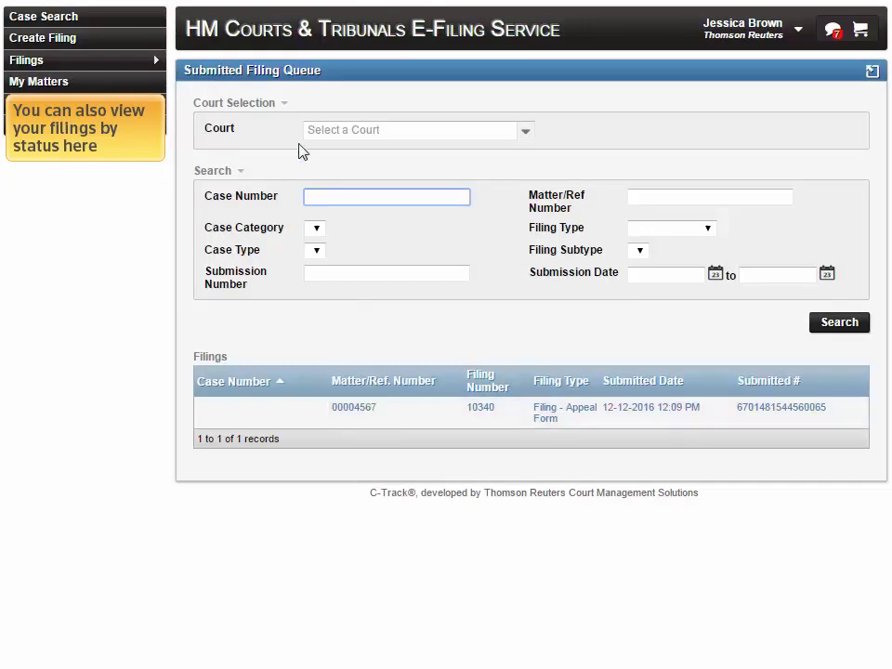
pyautogui.click(279, 35)
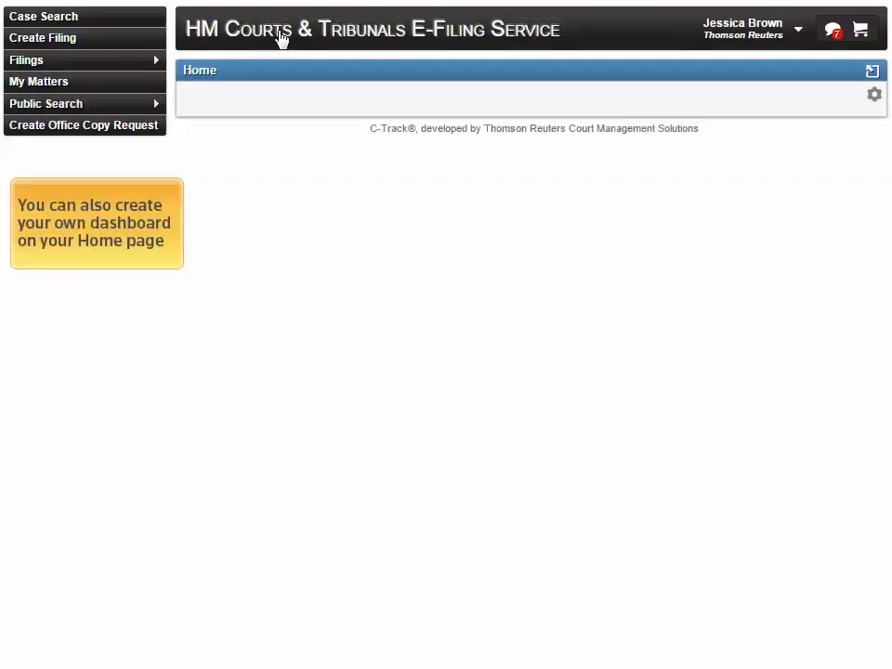
# Step: Add the Approved, Draft, Rejected and Submitted Filings widgets to the Home dashboard and move Rejected Filings to the last slot
pyautogui.click(873, 96)
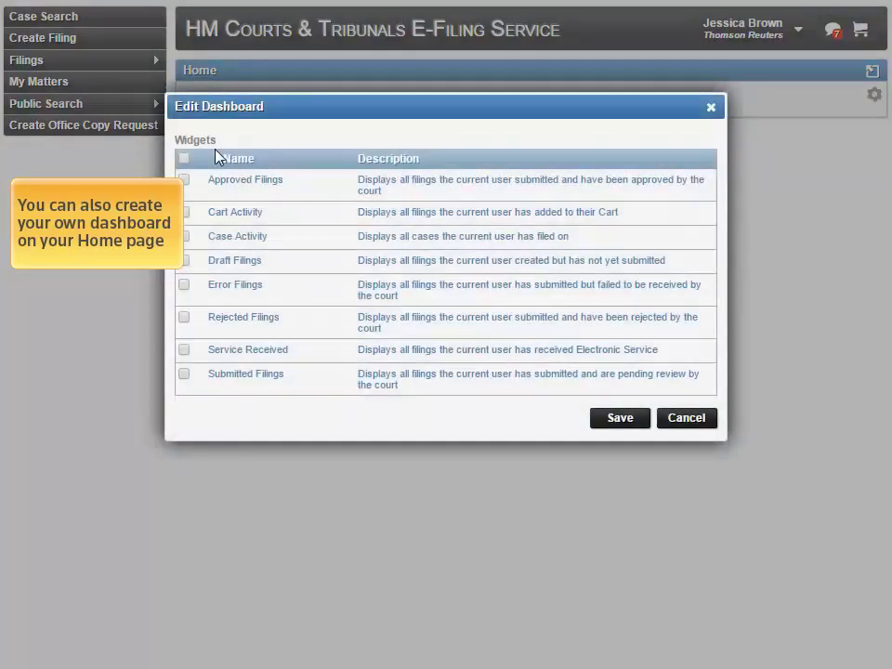
pyautogui.click(184, 180)
pyautogui.click(184, 260)
pyautogui.click(184, 317)
pyautogui.click(184, 374)
pyautogui.click(621, 418)
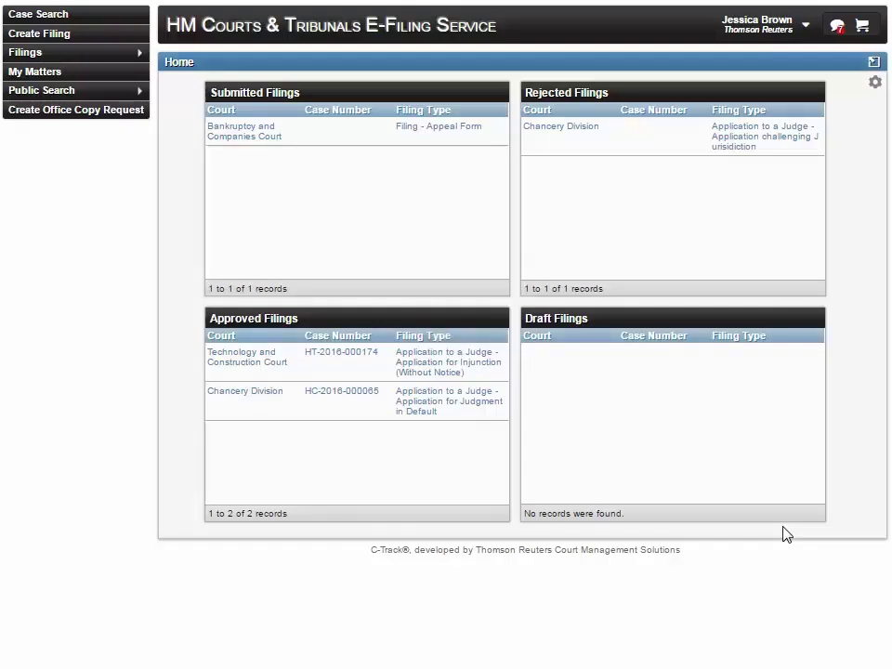
pyautogui.moveTo(627, 86); pyautogui.dragTo(647, 322)
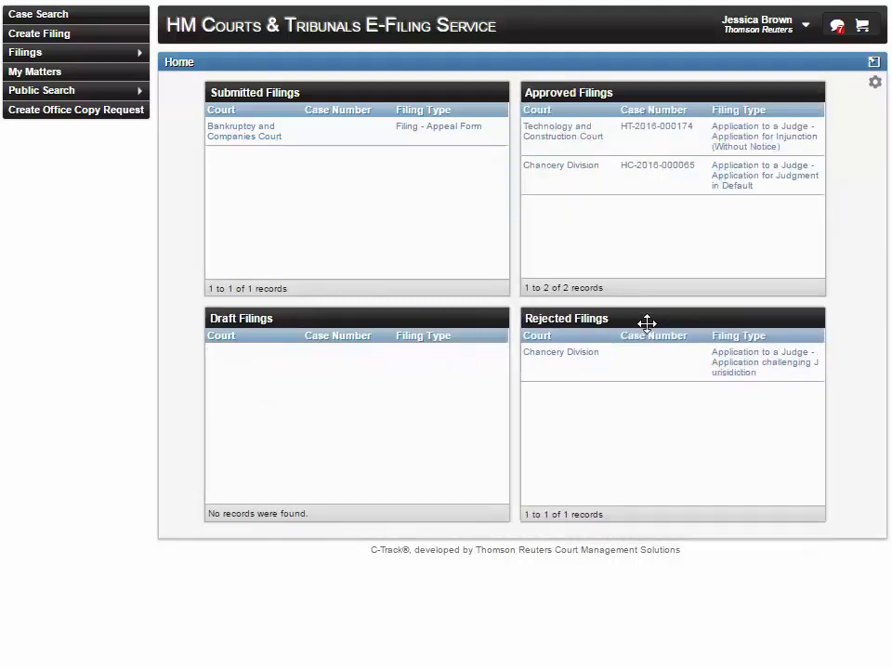
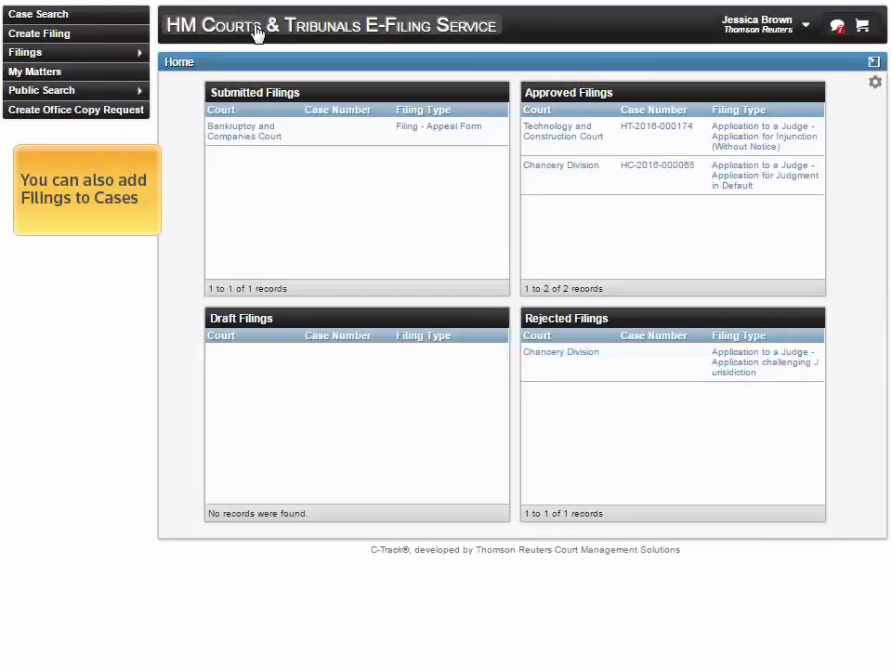
pyautogui.click(99, 36)
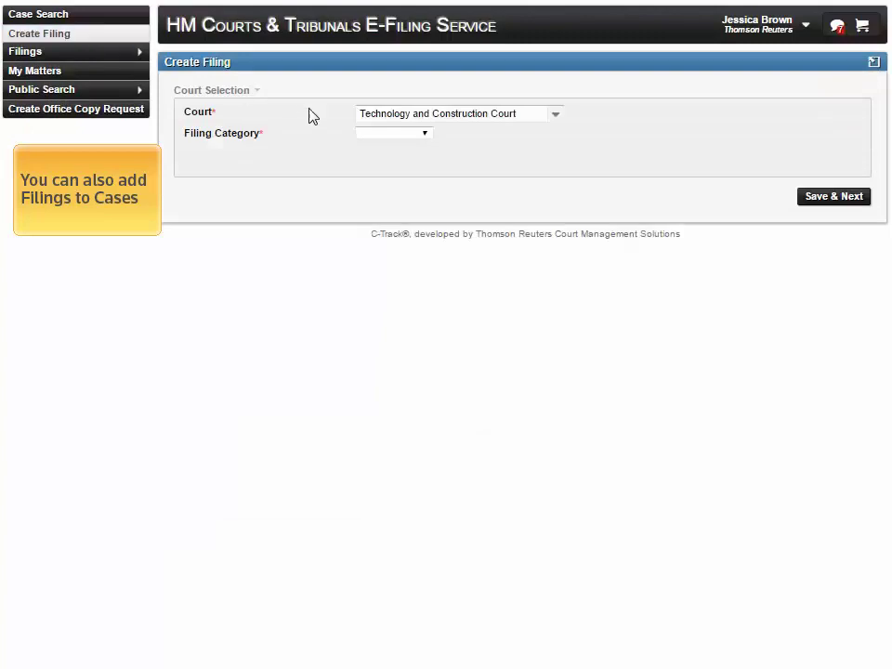
pyautogui.click(391, 135)
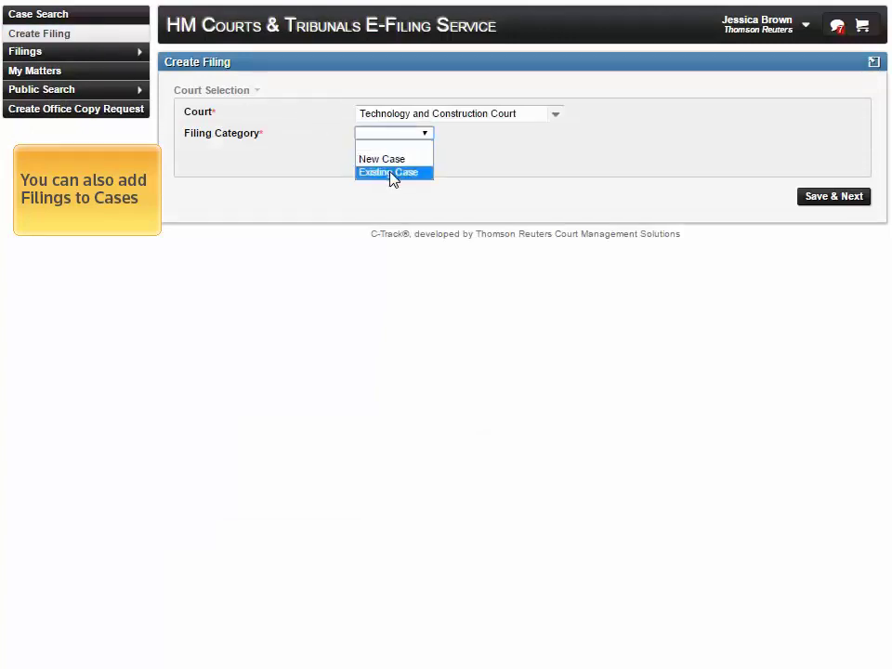
pyautogui.click(391, 172)
pyautogui.click(391, 217)
pyautogui.write('HT-2016-000174')
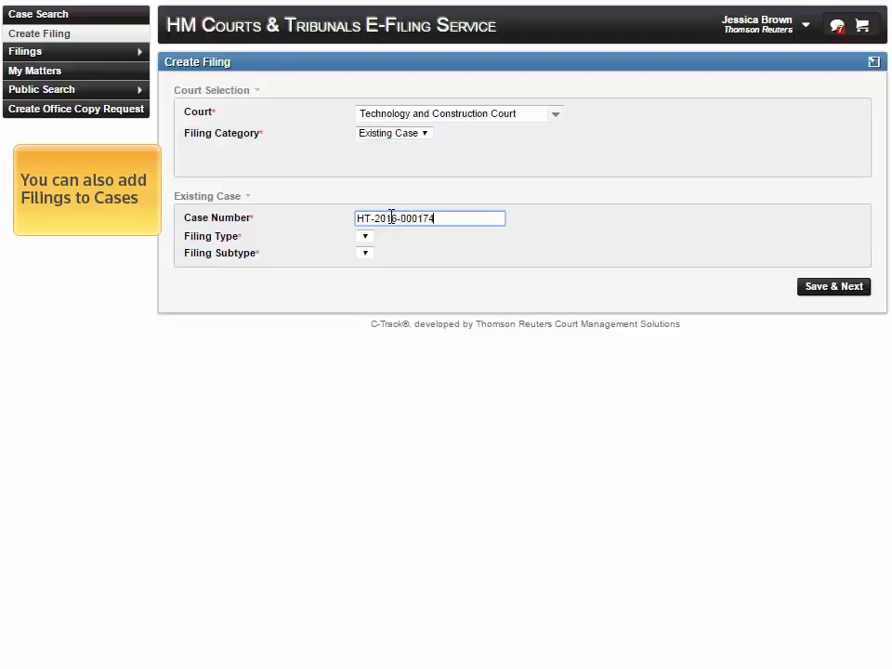
# Step: Set the filing type to Filing with subtype Certificate of Service, and save the existing case details
pyautogui.click(401, 238)
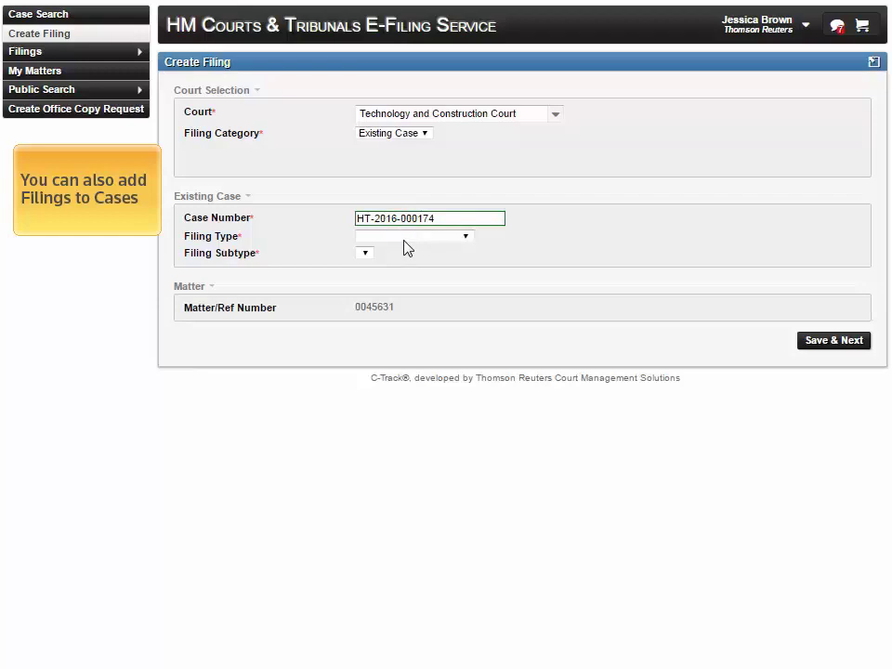
pyautogui.click(405, 241)
pyautogui.click(401, 290)
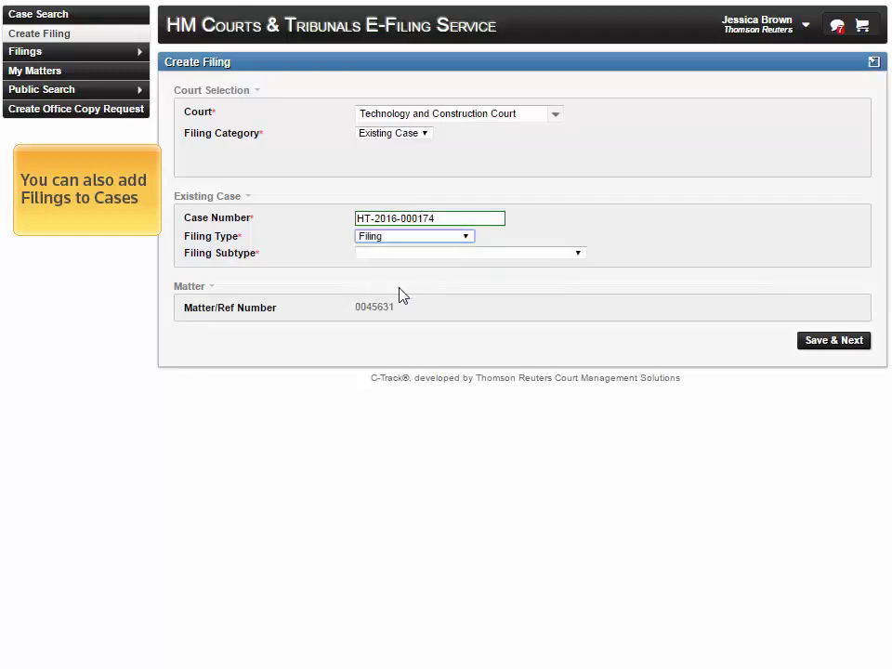
pyautogui.click(413, 253)
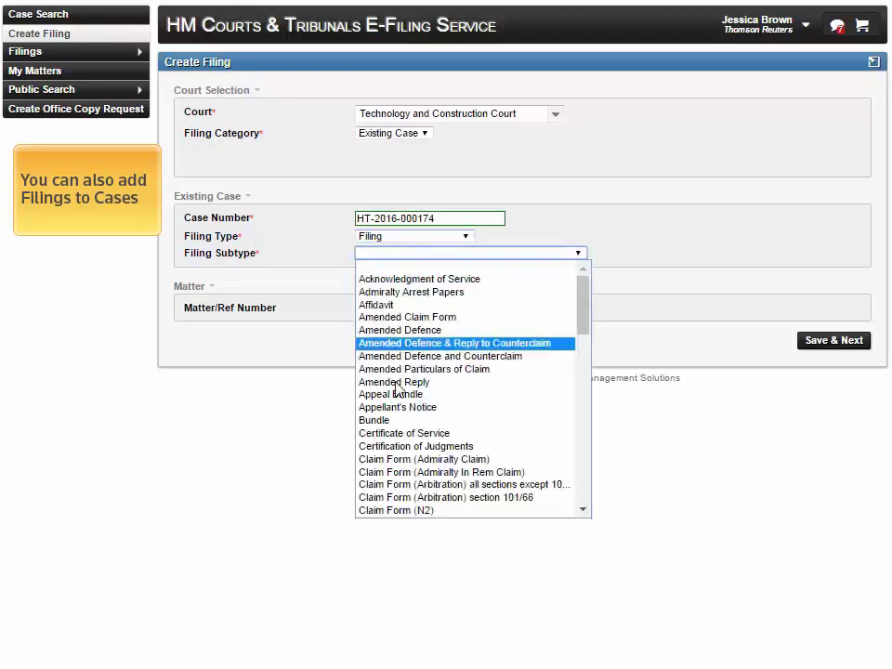
pyautogui.click(406, 433)
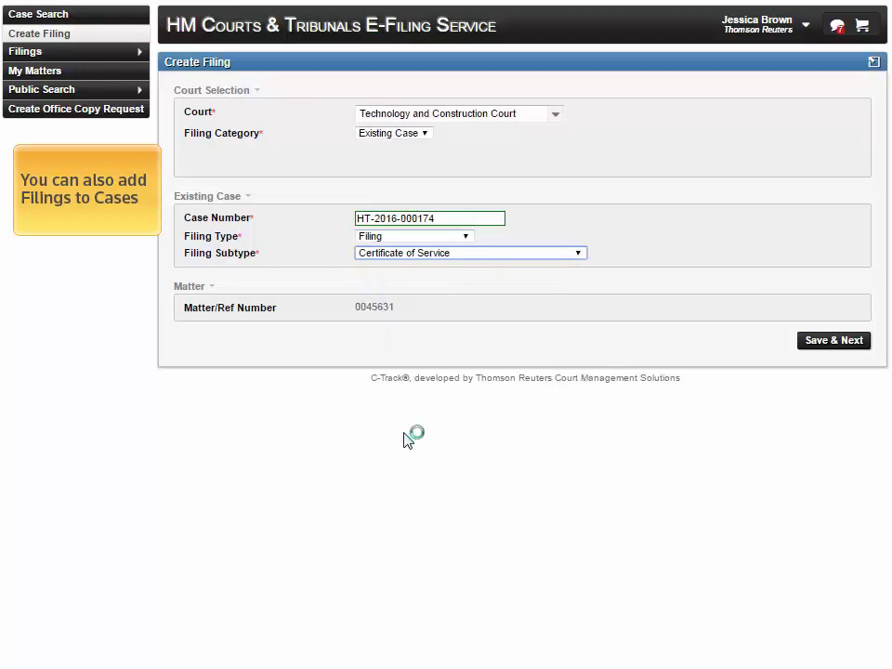
pyautogui.click(859, 344)
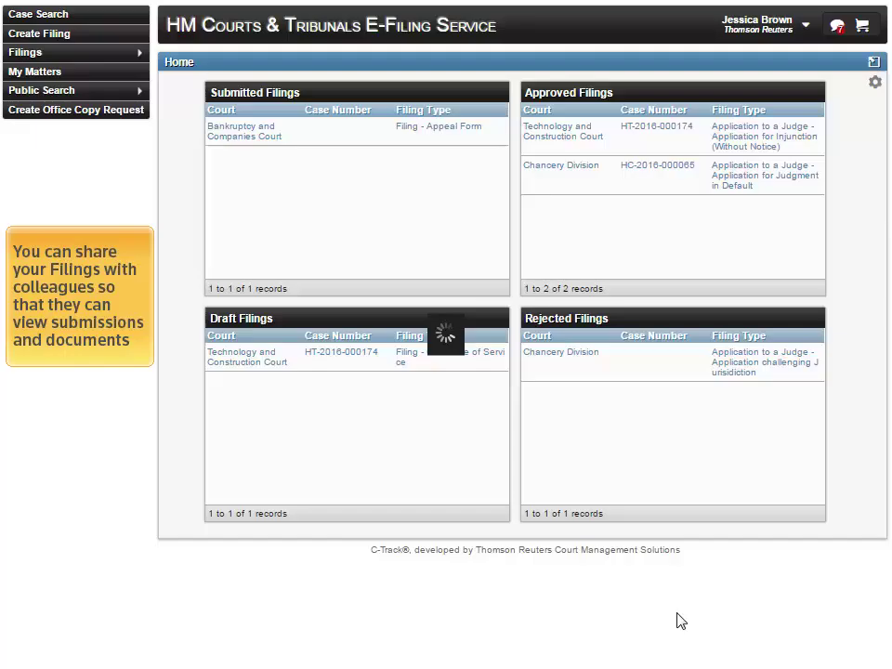
# Step: Search My Matters for the Chancery Division court and open matter 00056143
pyautogui.click(37, 75)
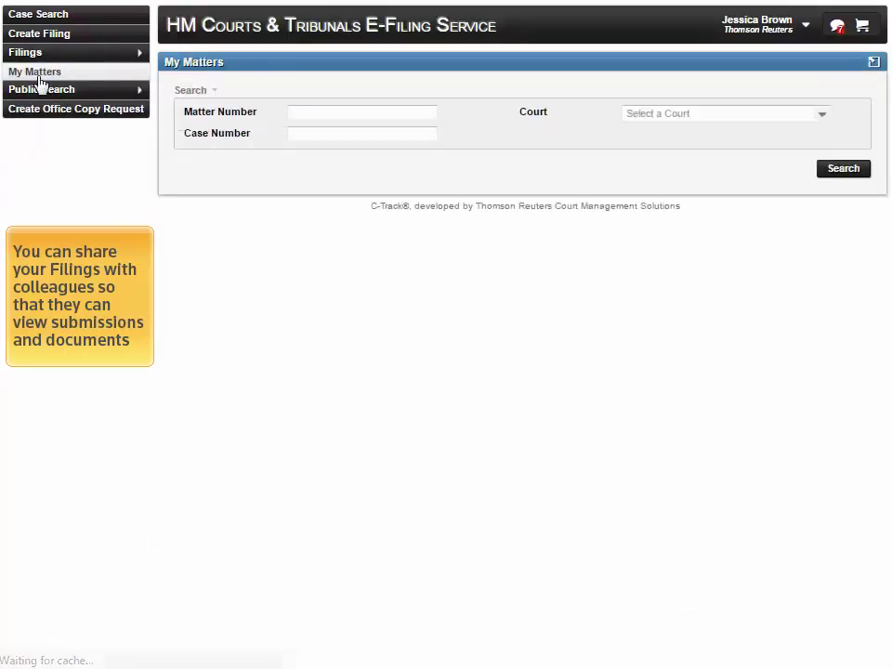
pyautogui.click(651, 114)
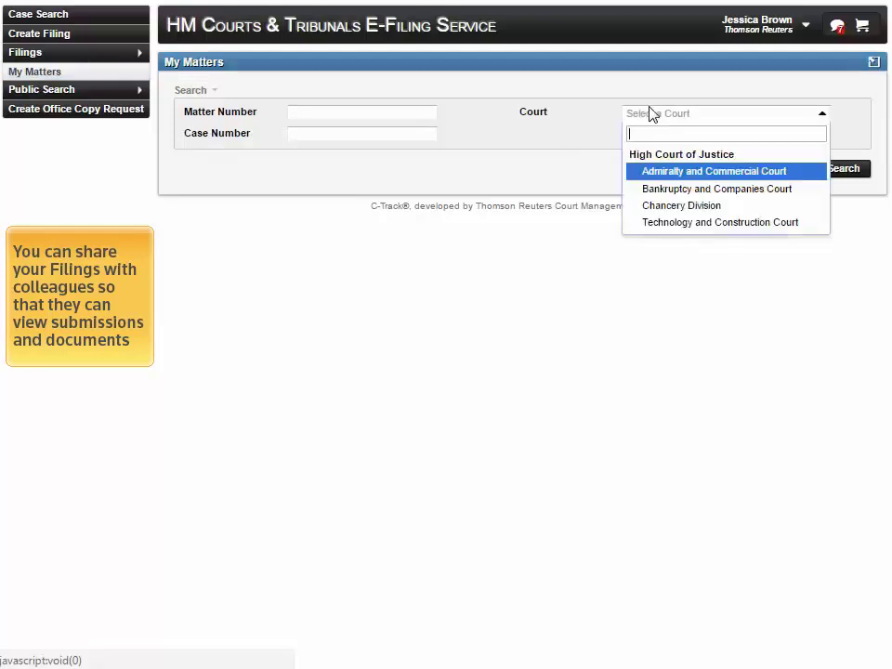
pyautogui.click(689, 206)
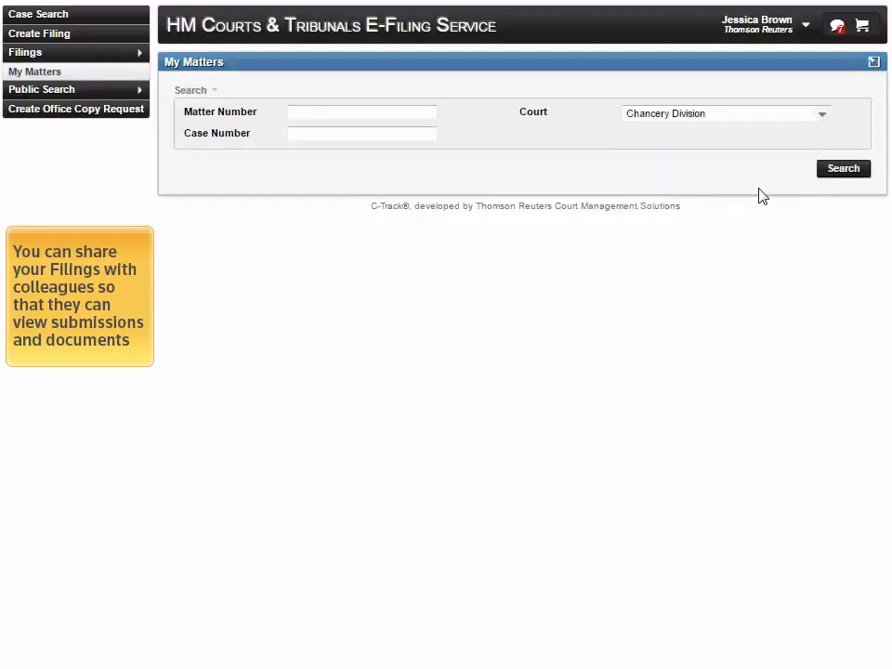
pyautogui.click(837, 180)
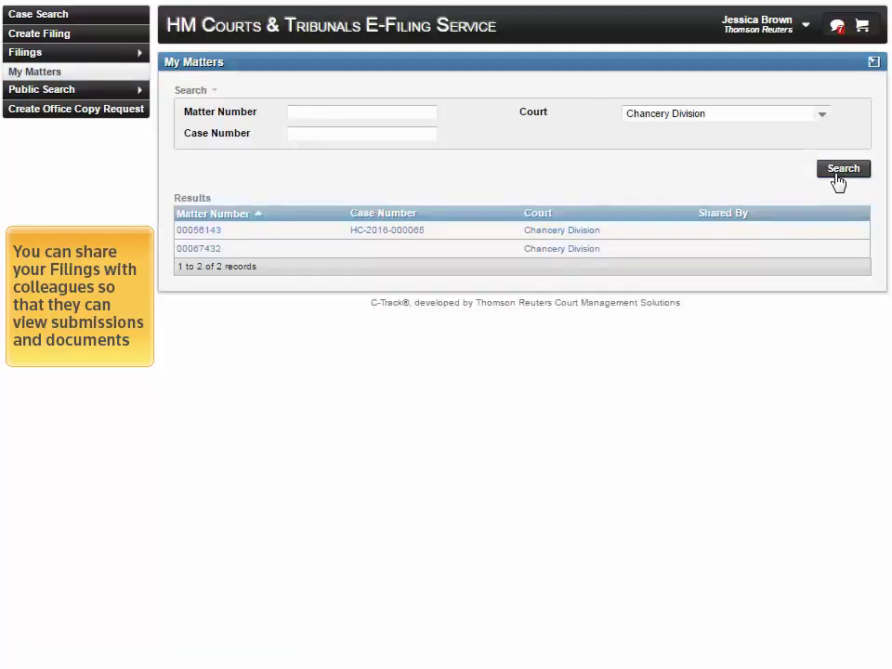
pyautogui.click(209, 235)
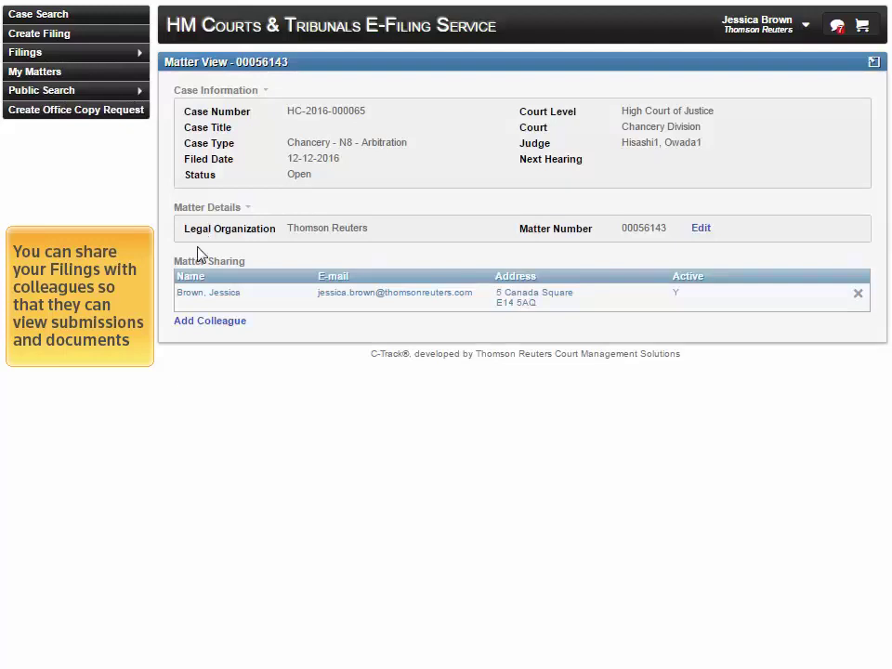
# Step: Search for colleagues whose name contains "a" and share the matter with the ACC E-File colleague
pyautogui.click(199, 332)
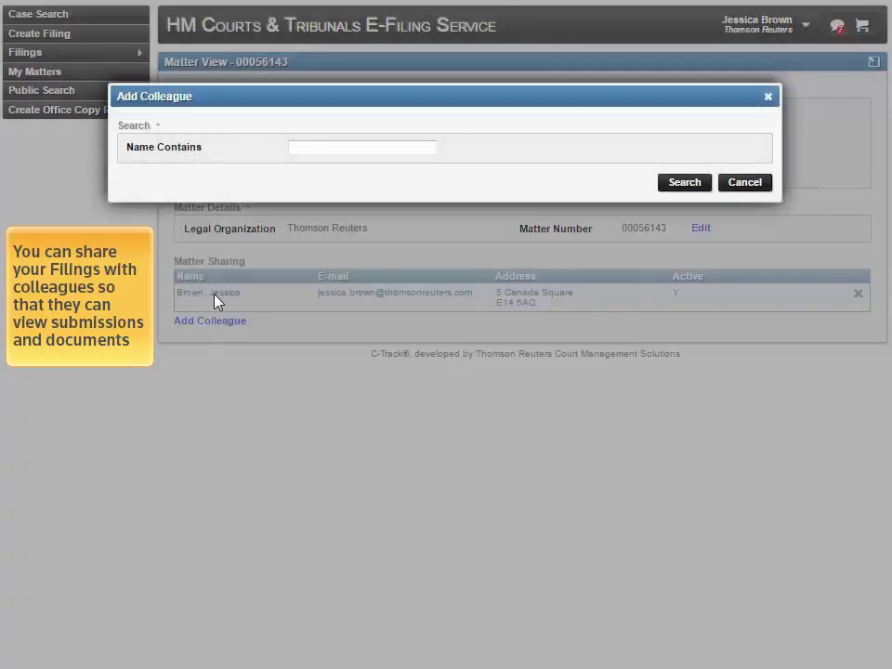
pyautogui.click(334, 145)
pyautogui.write('a')
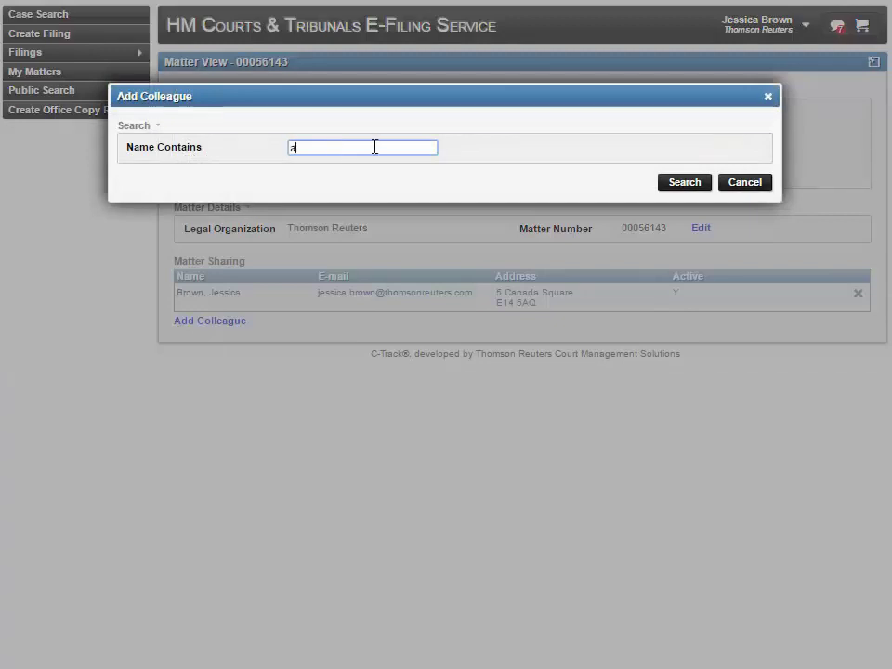
pyautogui.click(692, 186)
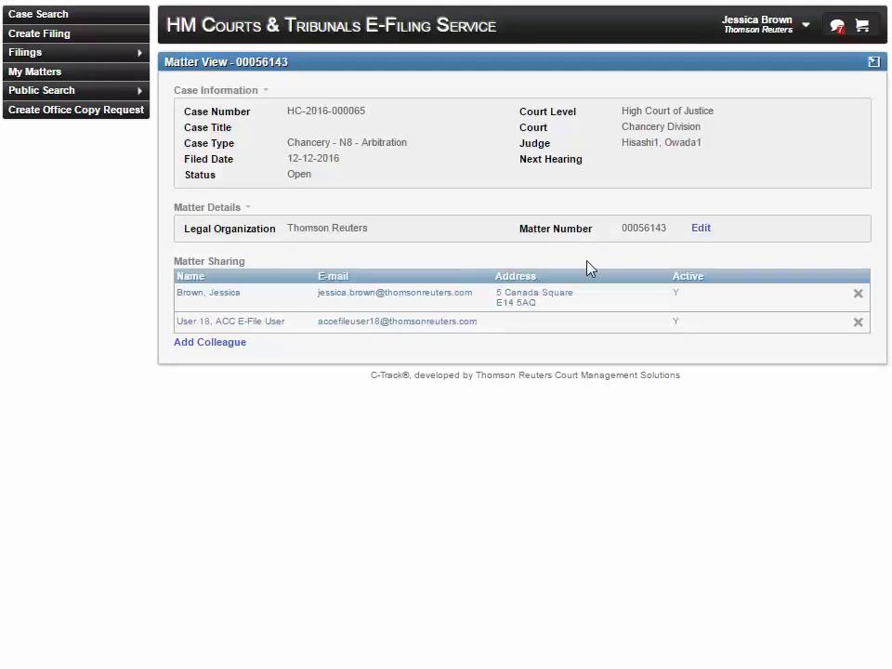
# Step: Remove the ACC E-File colleague from the matter's sharing list
pyautogui.click(860, 324)
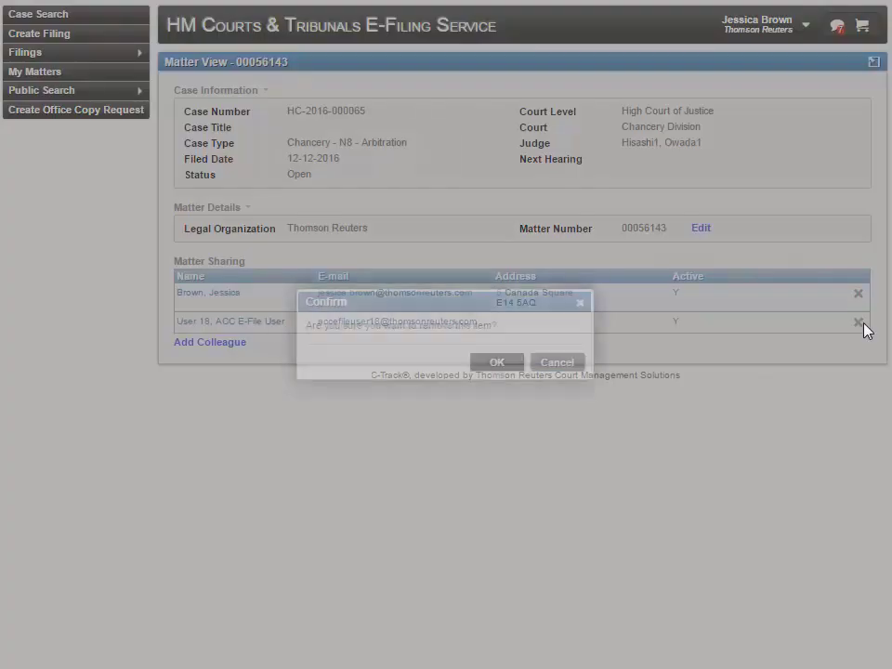
pyautogui.click(493, 363)
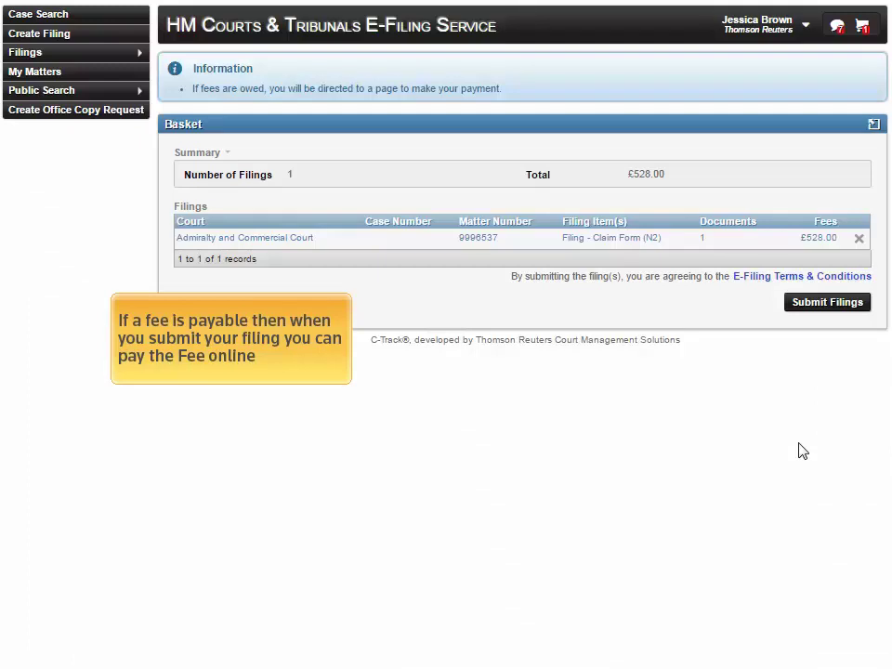
# Step: Submit the Admiralty and Commercial Court filing from the basket, choosing Pay By Card and the VISA payment method
pyautogui.click(850, 312)
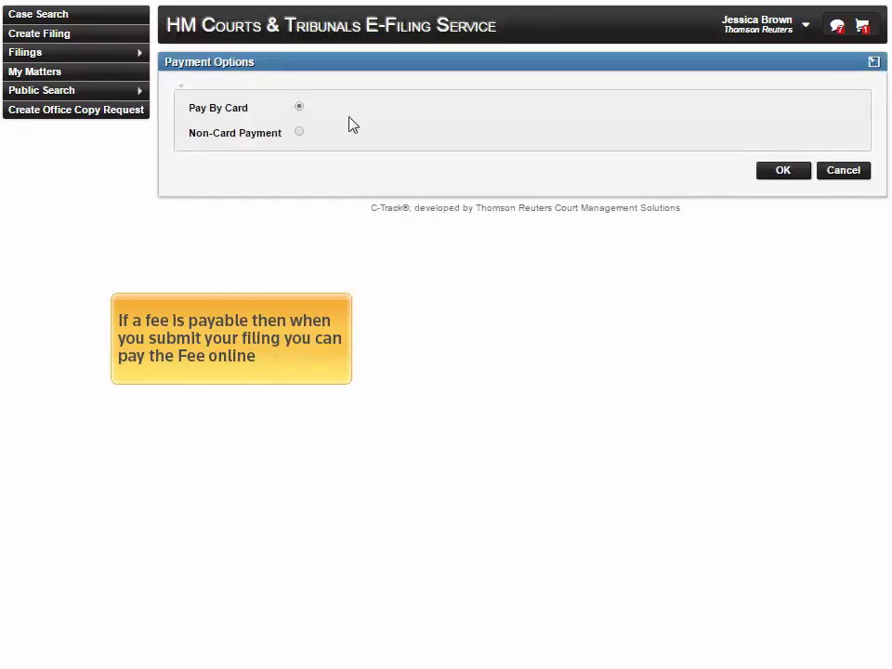
pyautogui.click(299, 133)
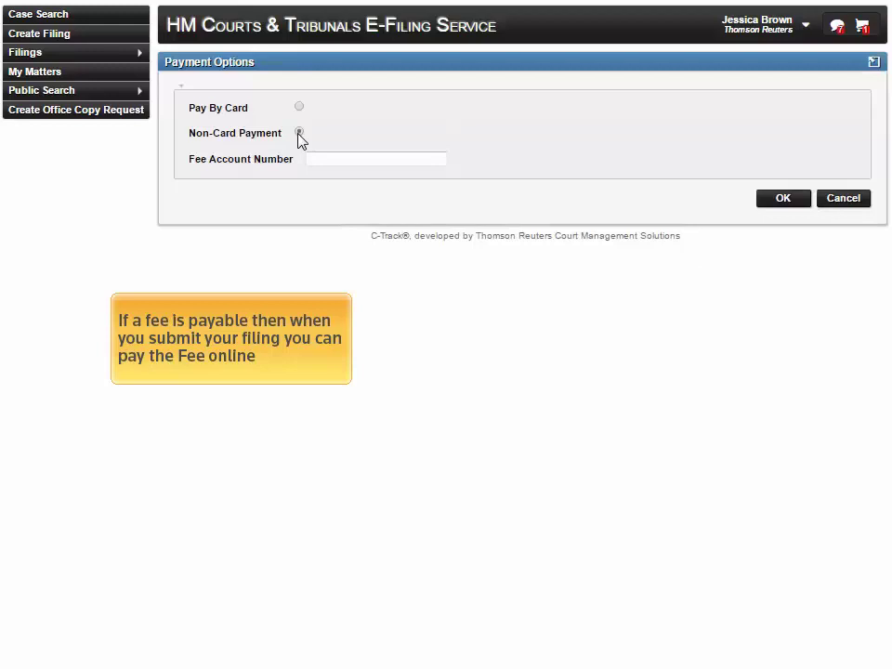
pyautogui.click(299, 106)
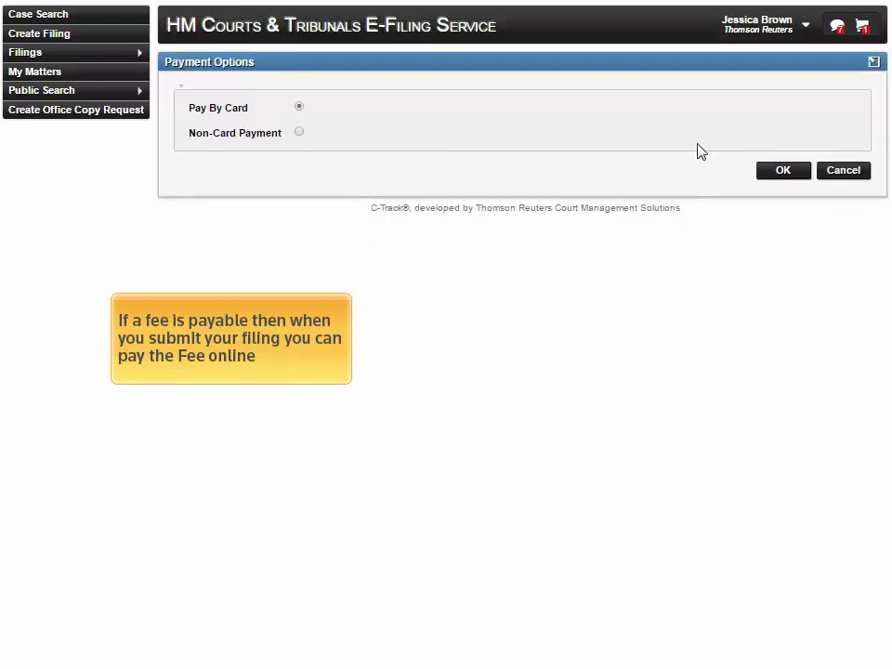
pyautogui.click(795, 177)
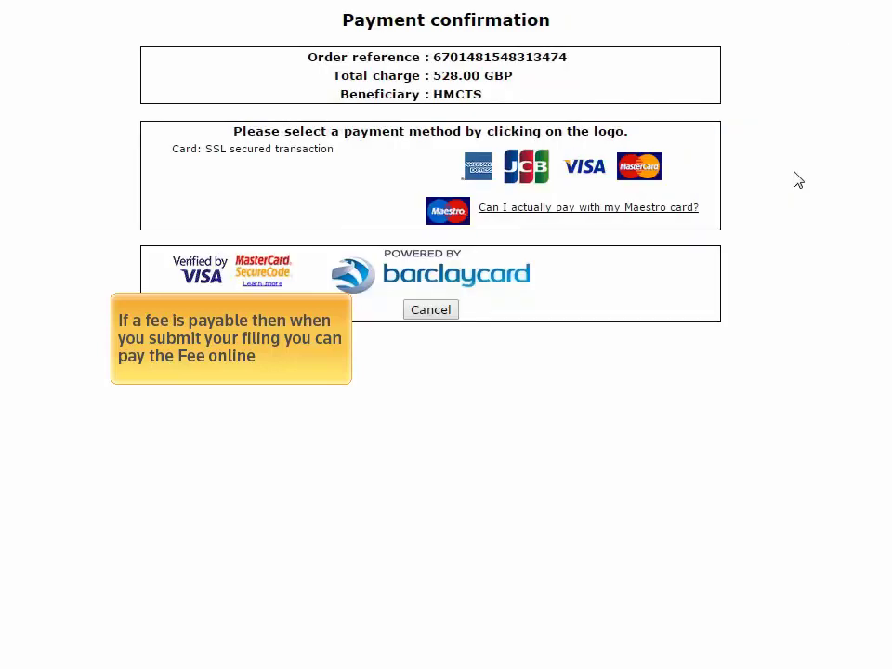
pyautogui.click(597, 175)
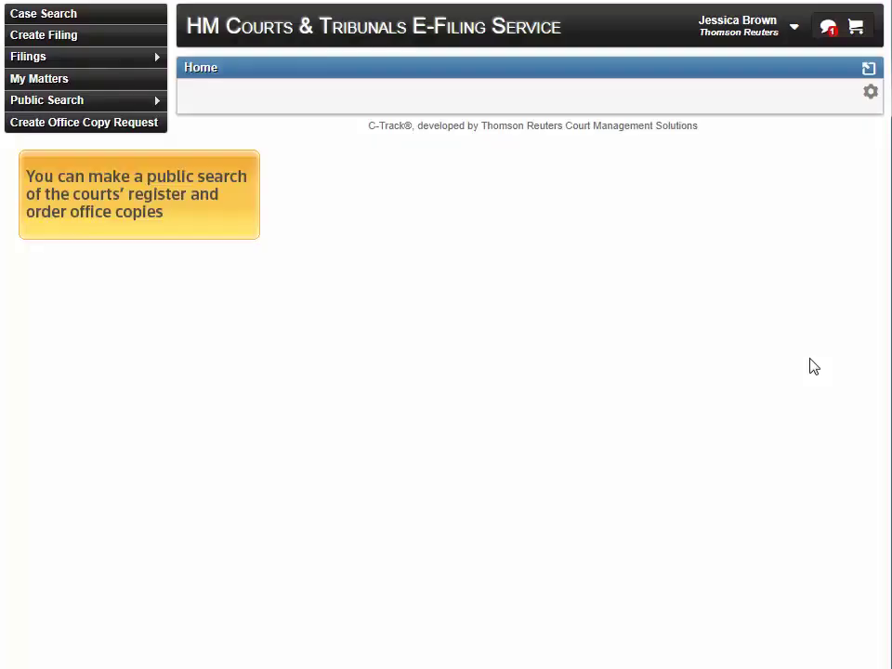
# Step: Start a Public Case Search session request with PBA as the payment method and a duration of 15 minutes
pyautogui.moveTo(125, 105)
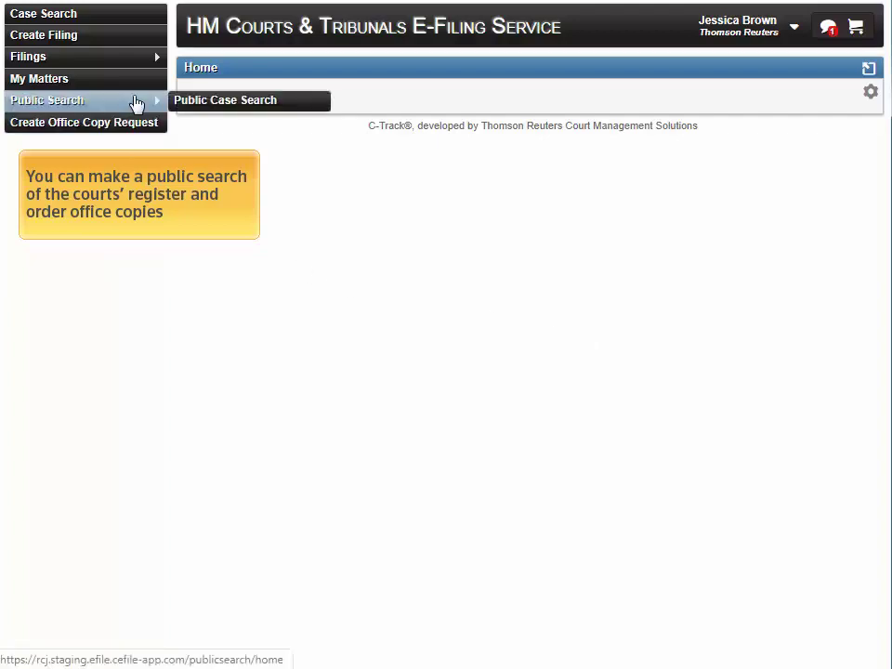
pyautogui.click(213, 108)
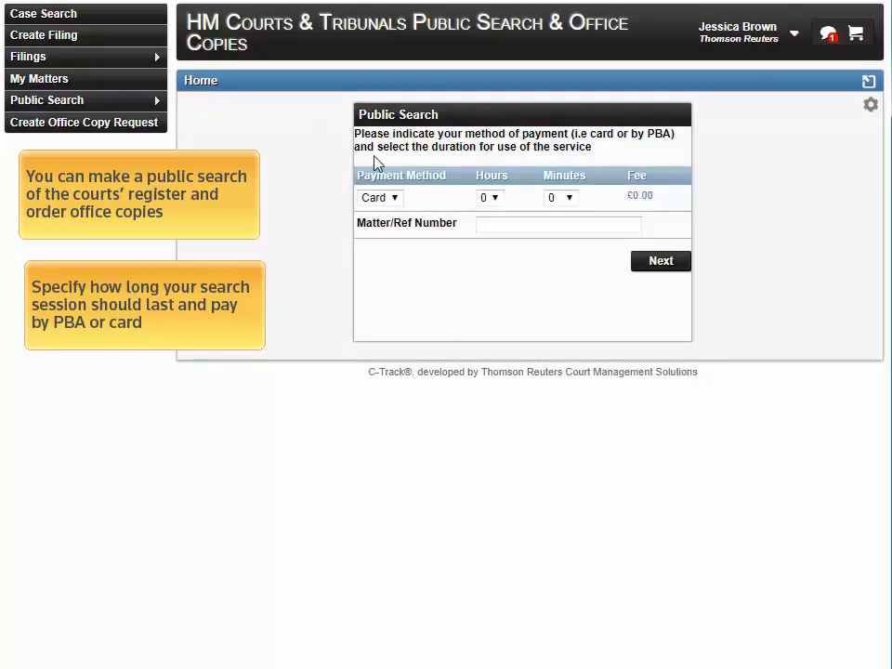
pyautogui.click(393, 199)
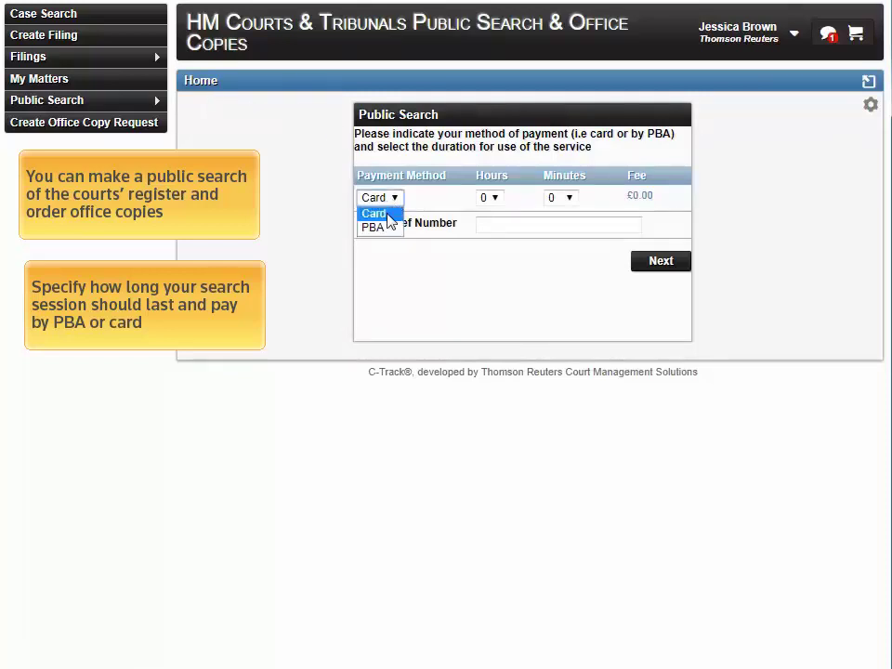
pyautogui.click(373, 228)
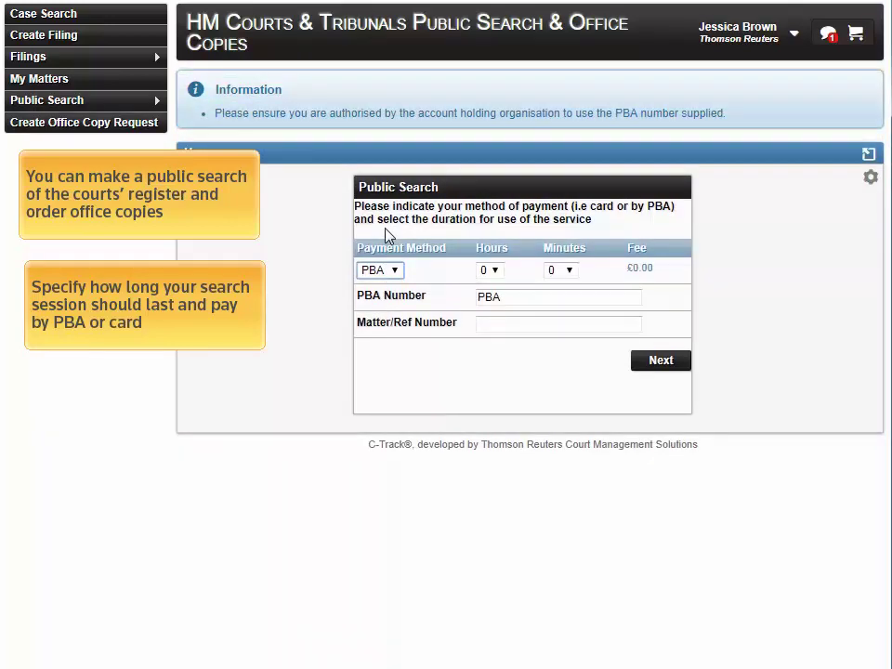
pyautogui.click(571, 275)
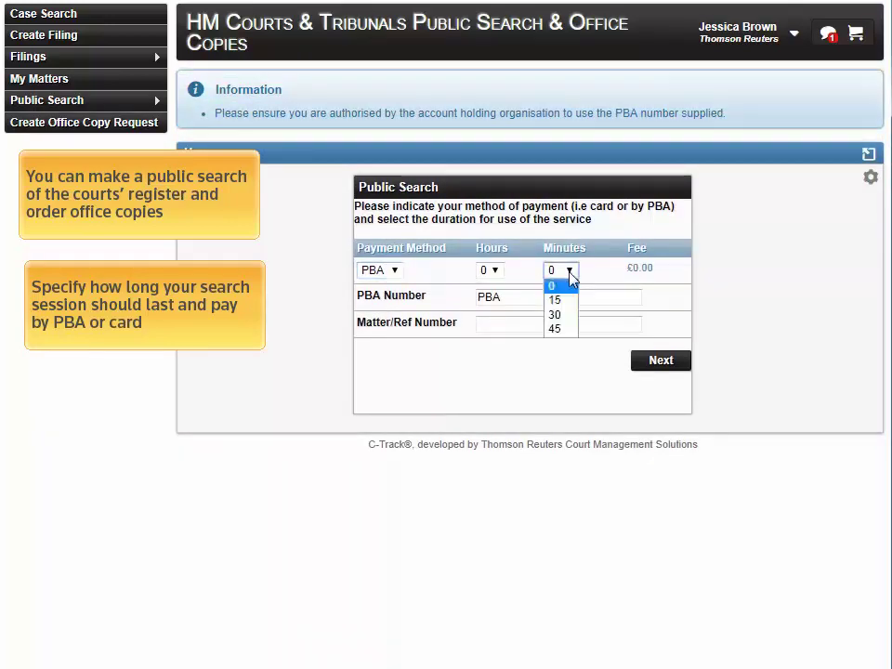
pyautogui.click(570, 301)
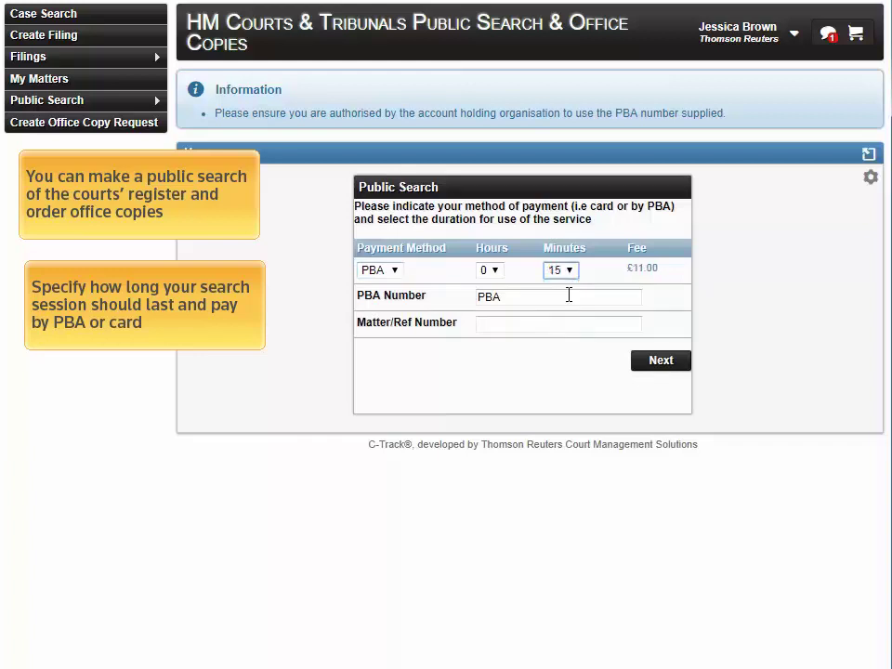
# Step: Enter the PBA account number, submit the payment and start the paid search session
pyautogui.click(566, 297)
pyautogui.write('1111113')
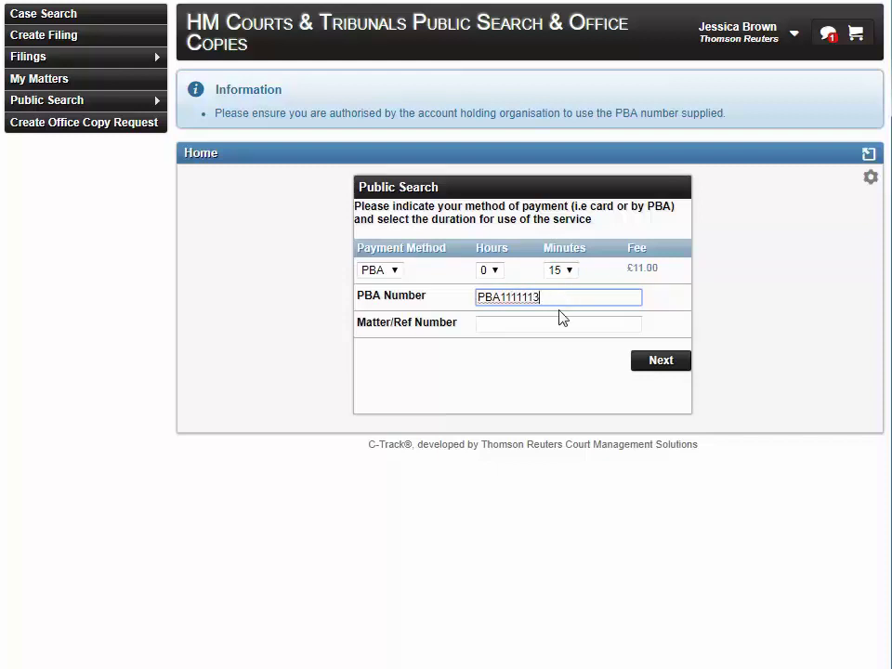
pyautogui.click(558, 341)
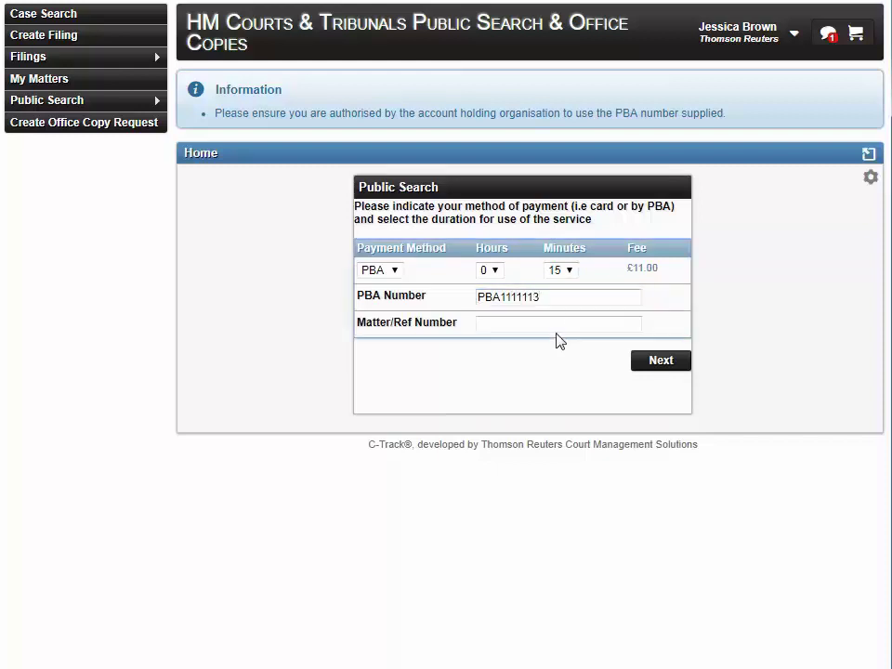
pyautogui.click(672, 365)
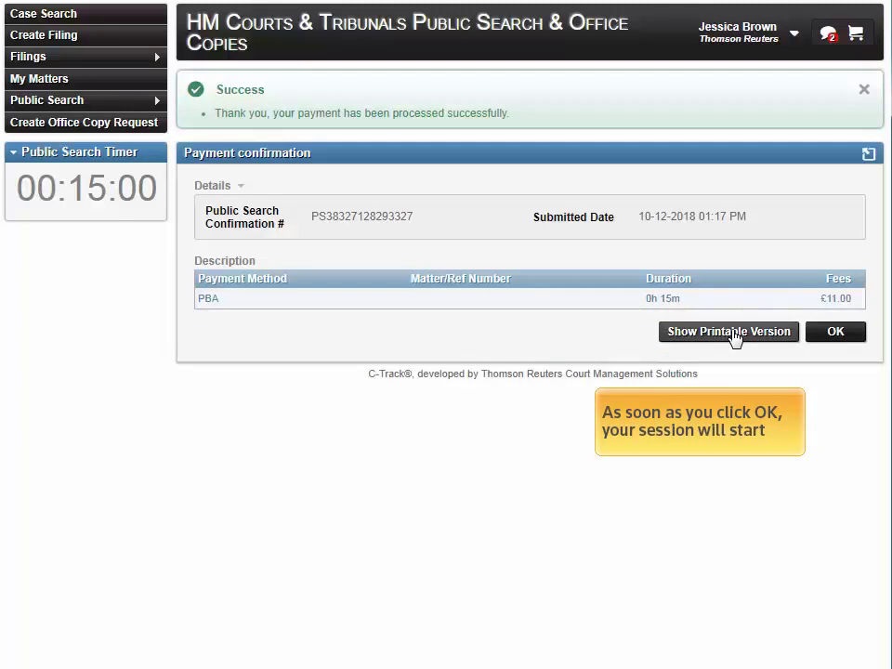
pyautogui.click(836, 334)
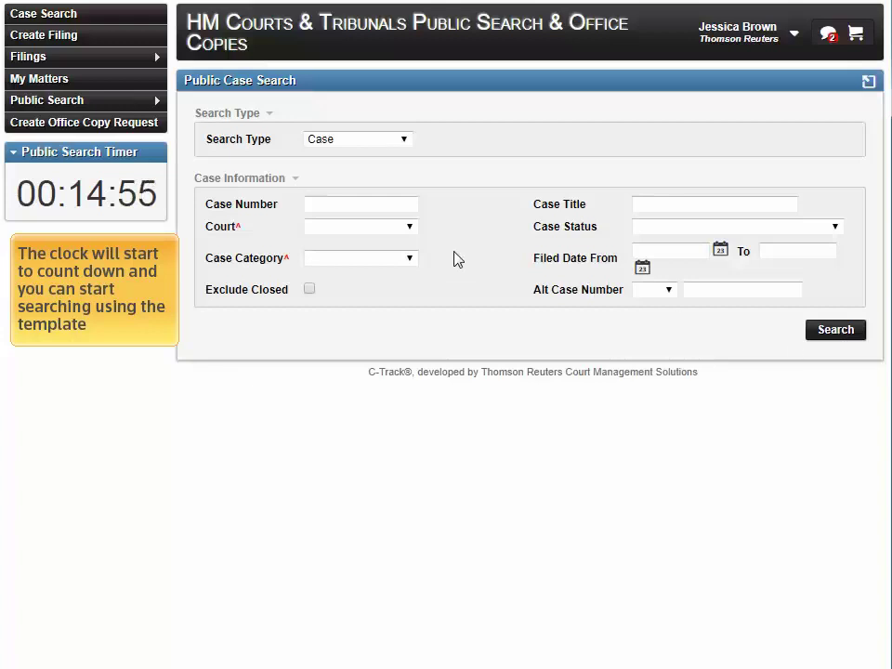
# Step: Search public cases with court Chancery Appeals (ChD) and case category Chancery Appeals
pyautogui.click(409, 232)
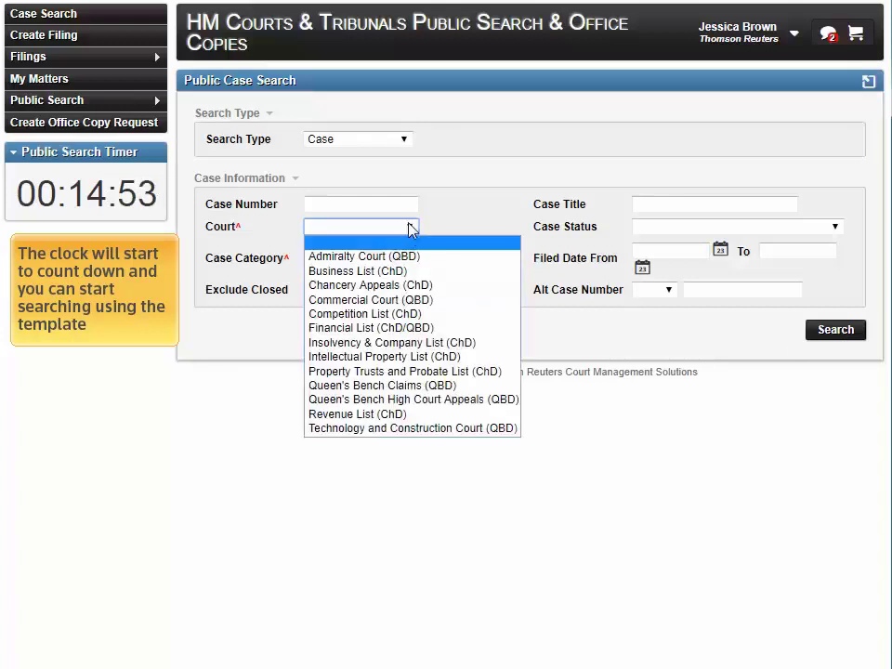
pyautogui.click(410, 285)
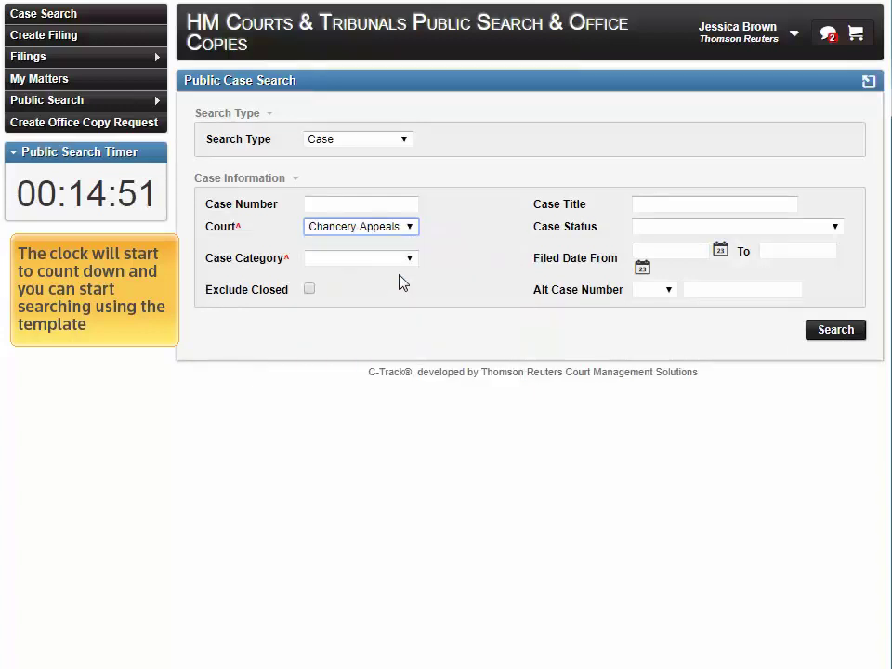
pyautogui.click(400, 261)
pyautogui.click(401, 290)
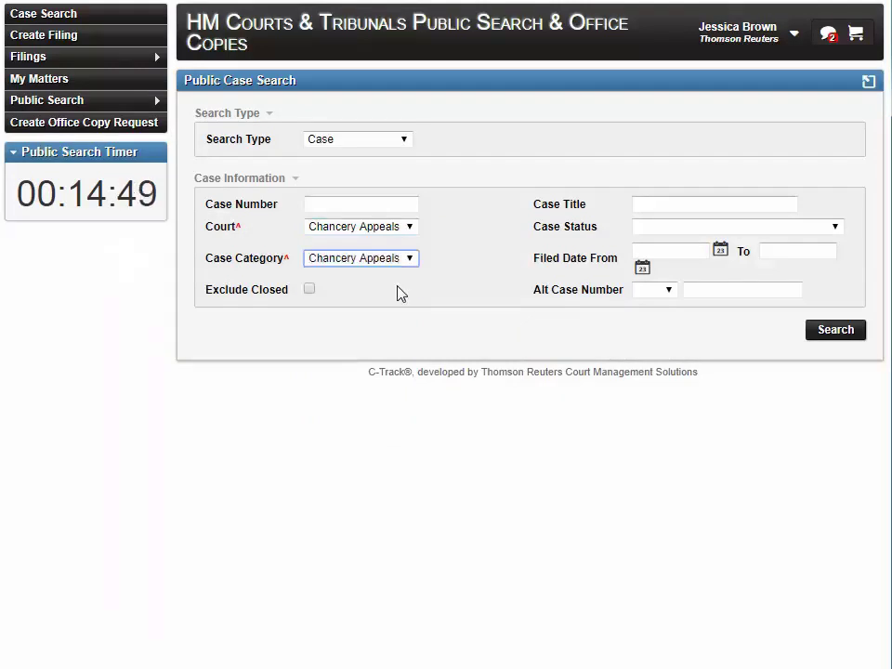
pyautogui.click(822, 340)
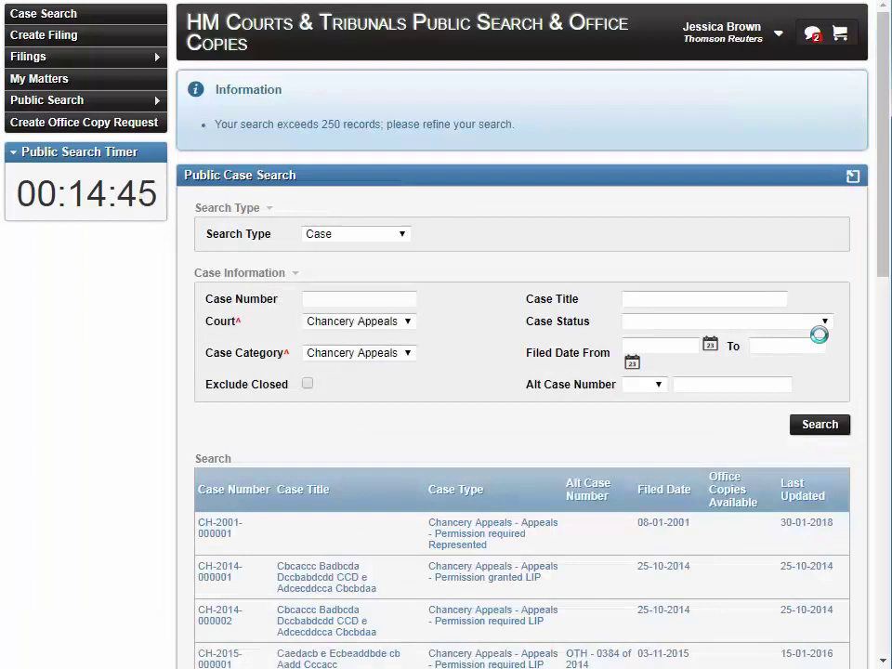
pyautogui.moveTo(886, 180); pyautogui.dragTo(887, 350)
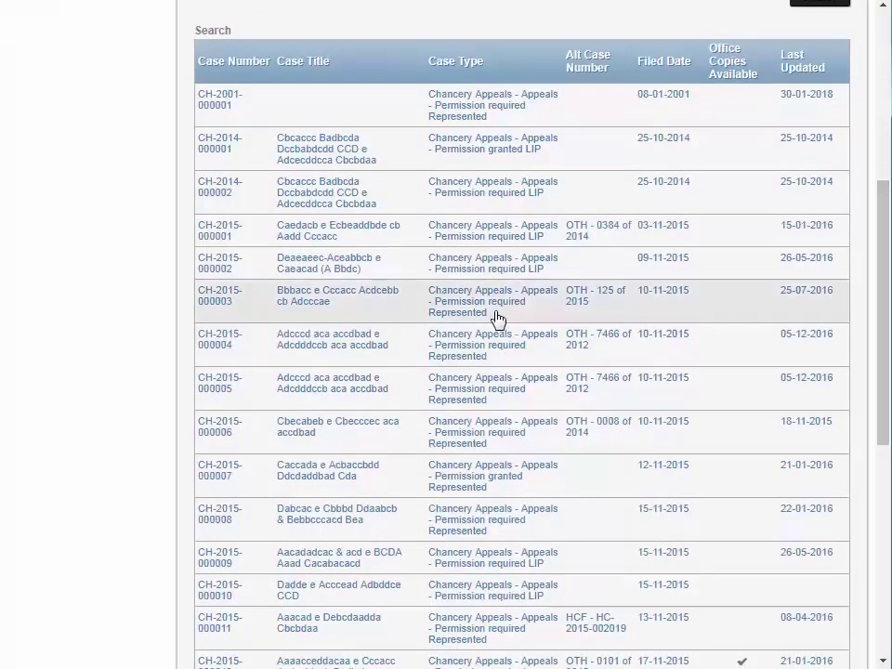
pyautogui.click(495, 318)
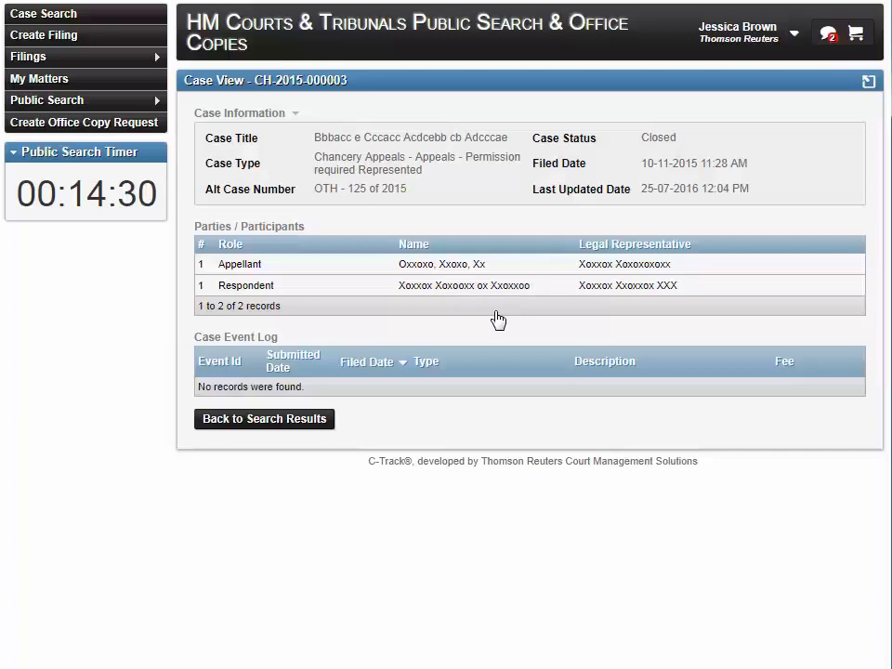
pyautogui.click(311, 425)
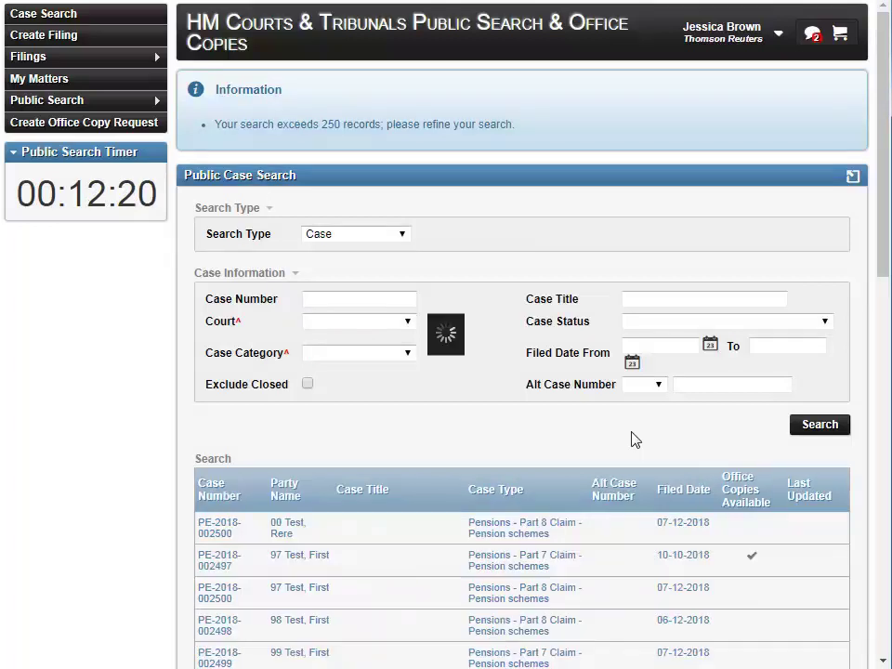
# Step: Search public cases by Party / Participant with a name containing "test", leaving the participant type blank
pyautogui.click(377, 238)
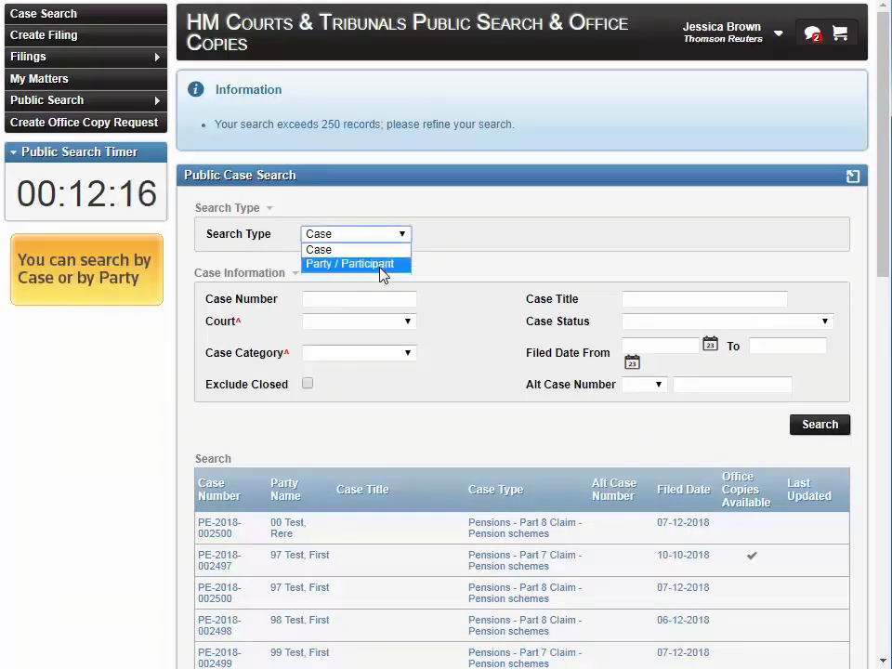
pyautogui.click(380, 266)
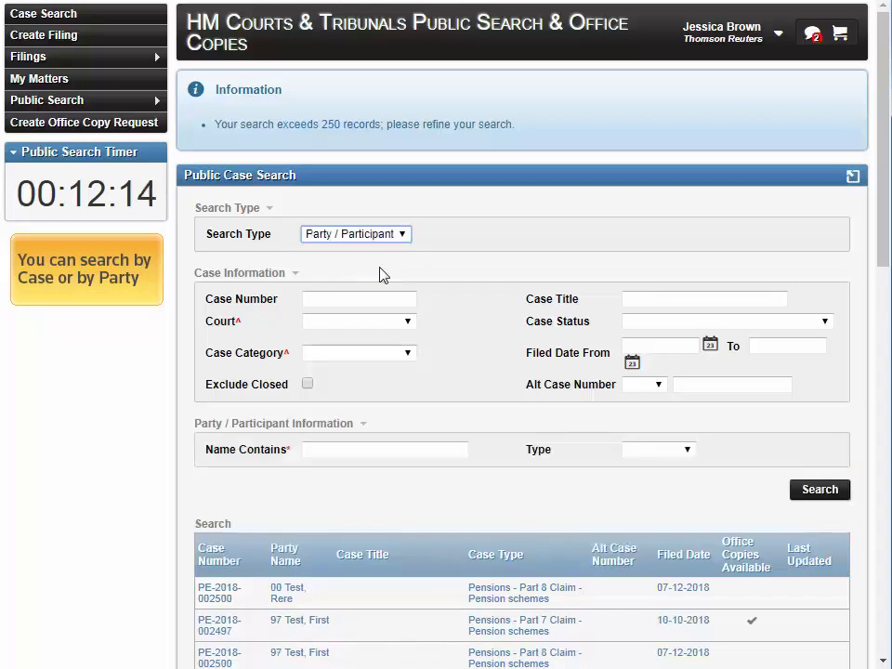
pyautogui.click(336, 447)
pyautogui.write('test')
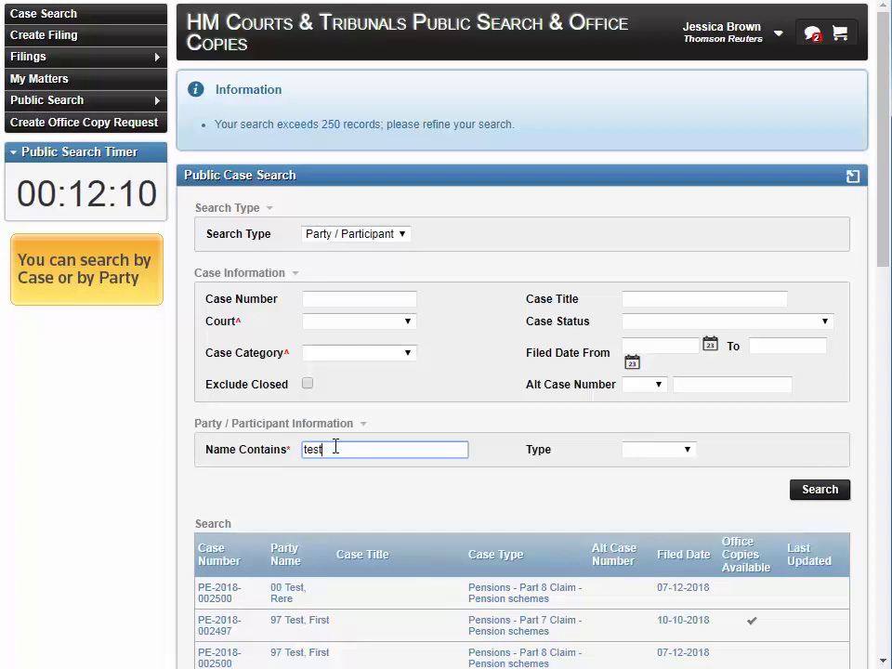
pyautogui.click(661, 449)
pyautogui.click(660, 450)
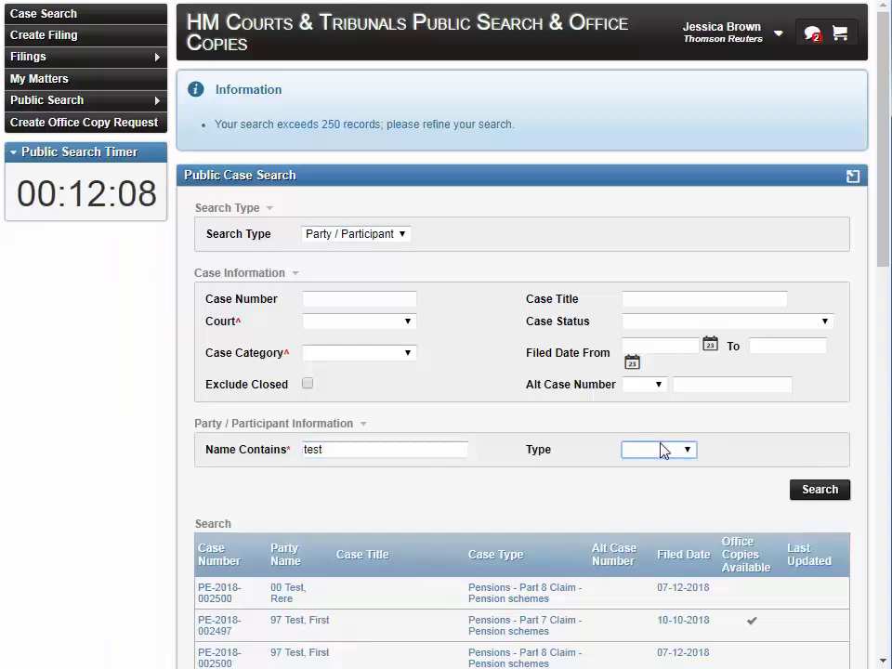
pyautogui.click(820, 490)
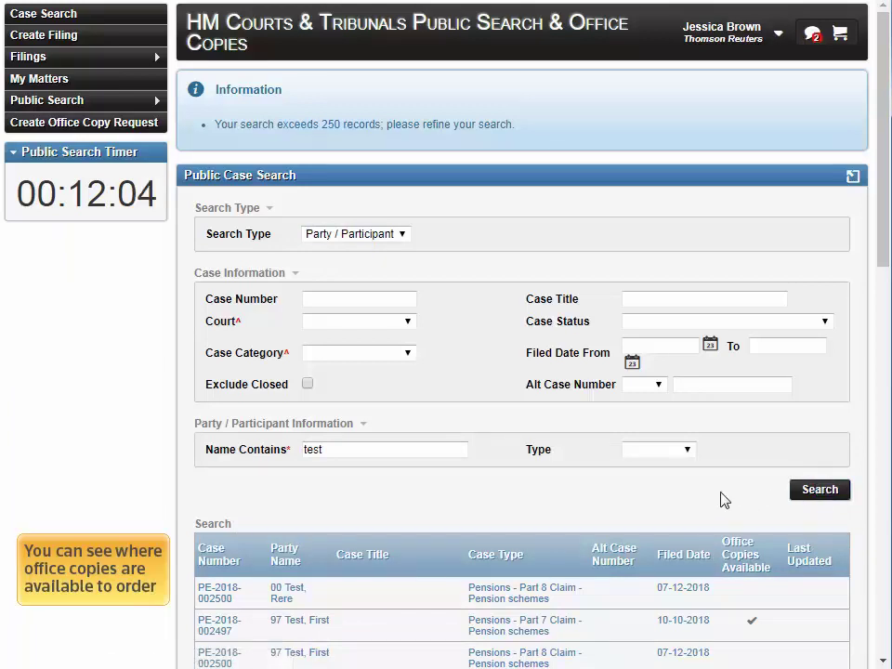
pyautogui.scroll(-2, 724, 500)
pyautogui.scroll(-3, 724, 502)
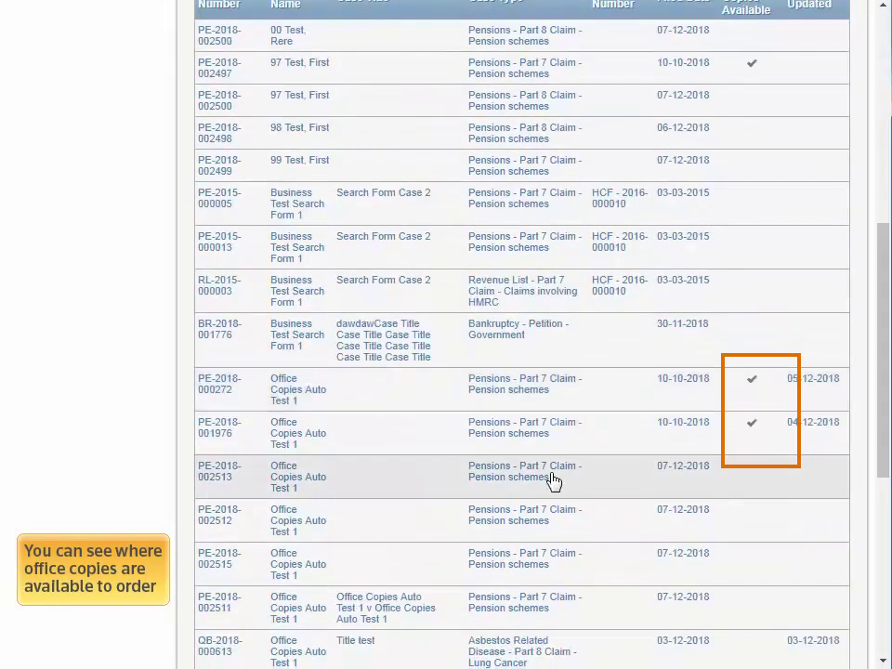
pyautogui.click(428, 401)
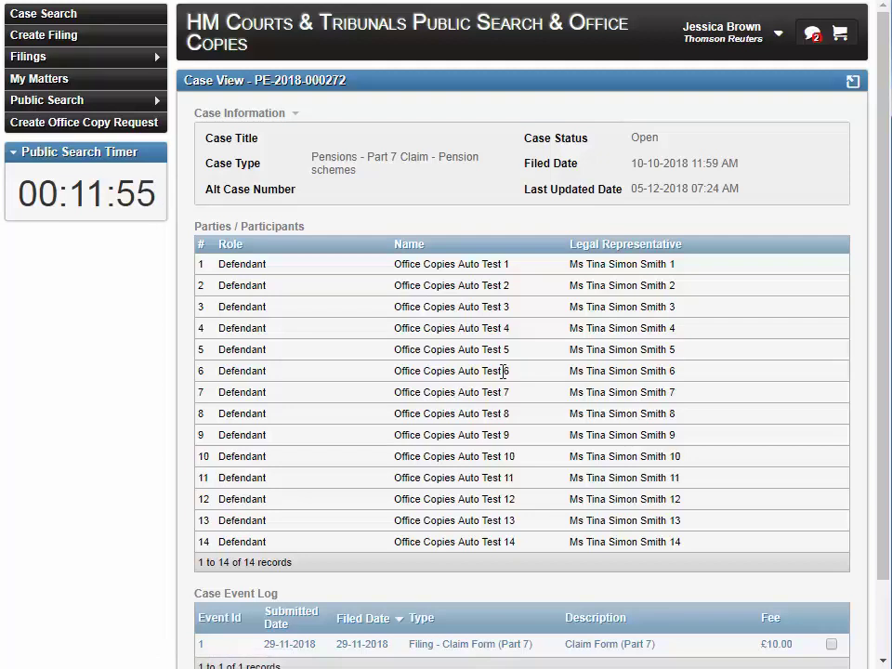
# Step: Add an office copy request for the case's Claim Form (Part 7) to the basket, and open the basket
pyautogui.moveTo(880, 231); pyautogui.dragTo(875, 324)
pyautogui.click(832, 557)
pyautogui.click(808, 615)
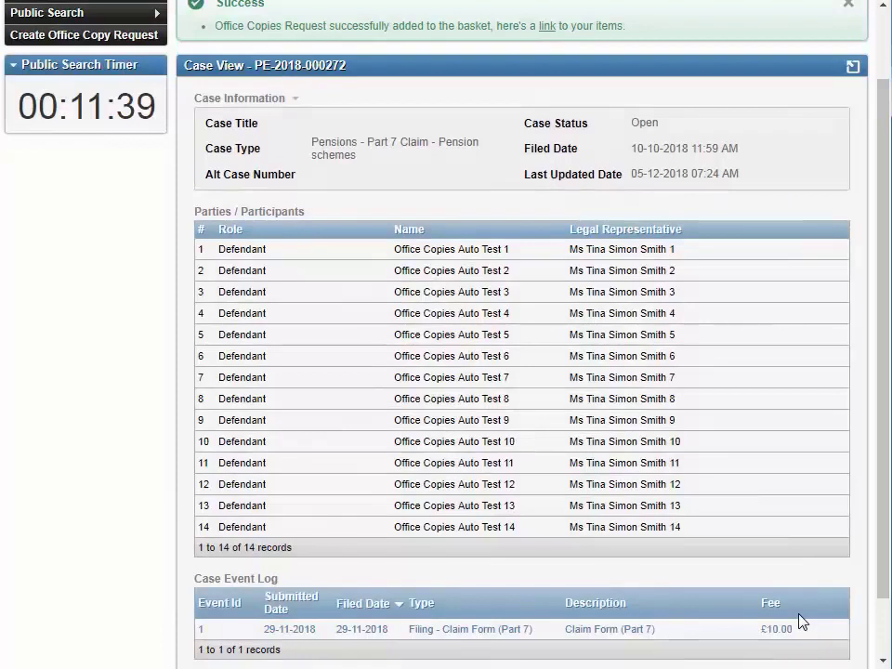
pyautogui.scroll(2, 802, 622)
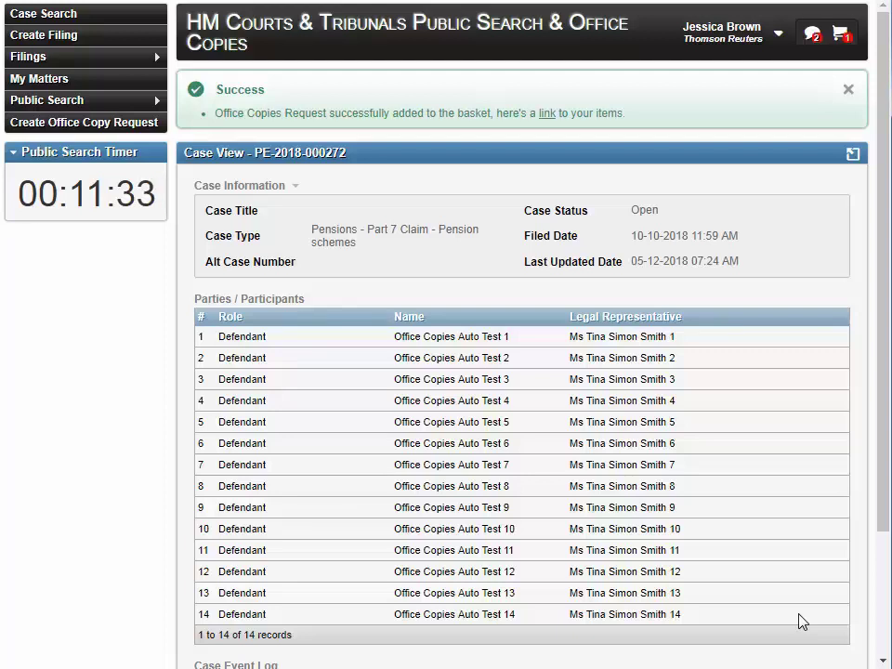
pyautogui.click(841, 42)
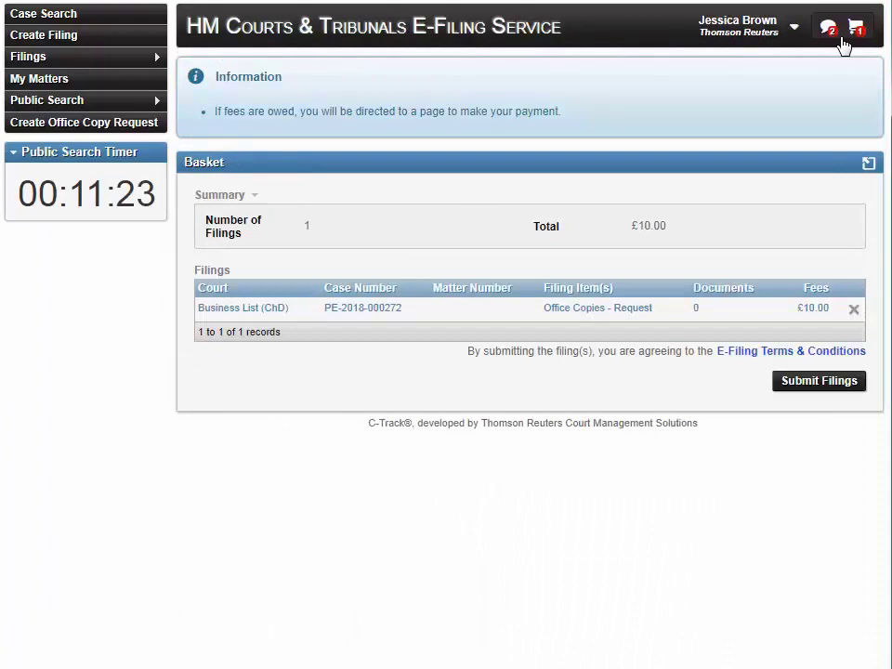